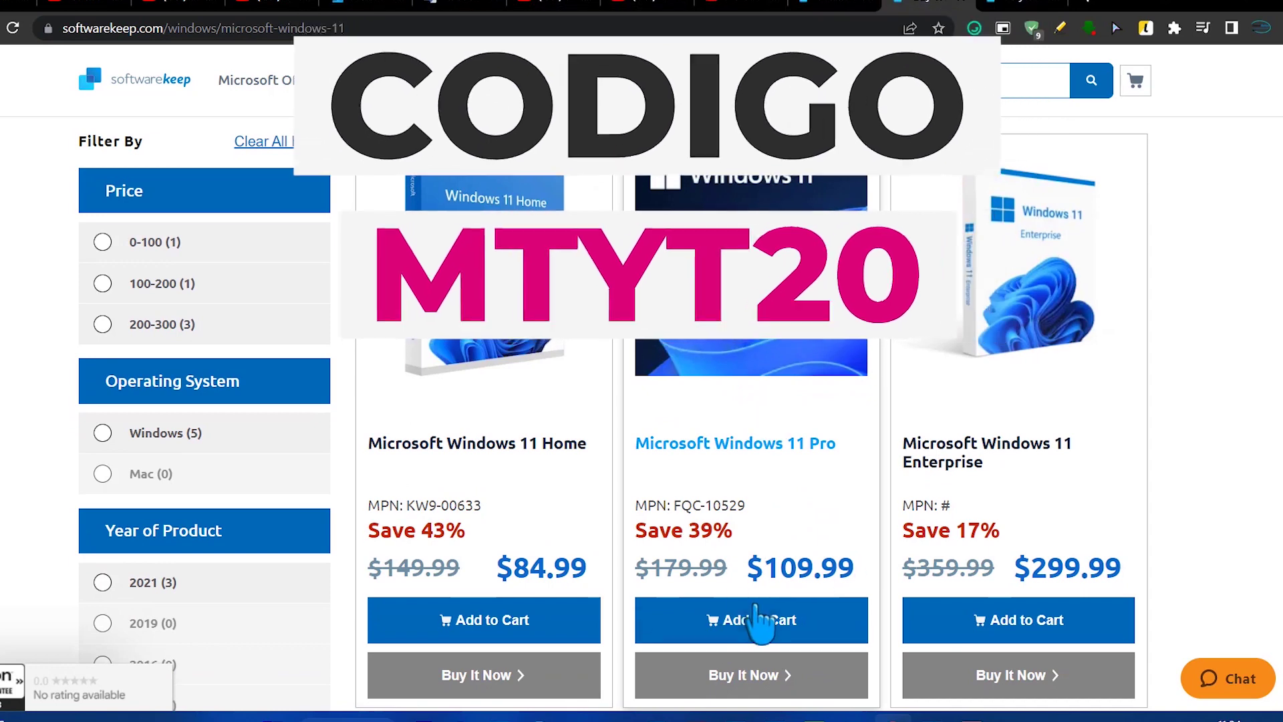
Step: Add Microsoft Windows 11 Pro ($109.99) to the SoftwareKeep cart
{"action": "left_click", "coordinate": [761, 618]}
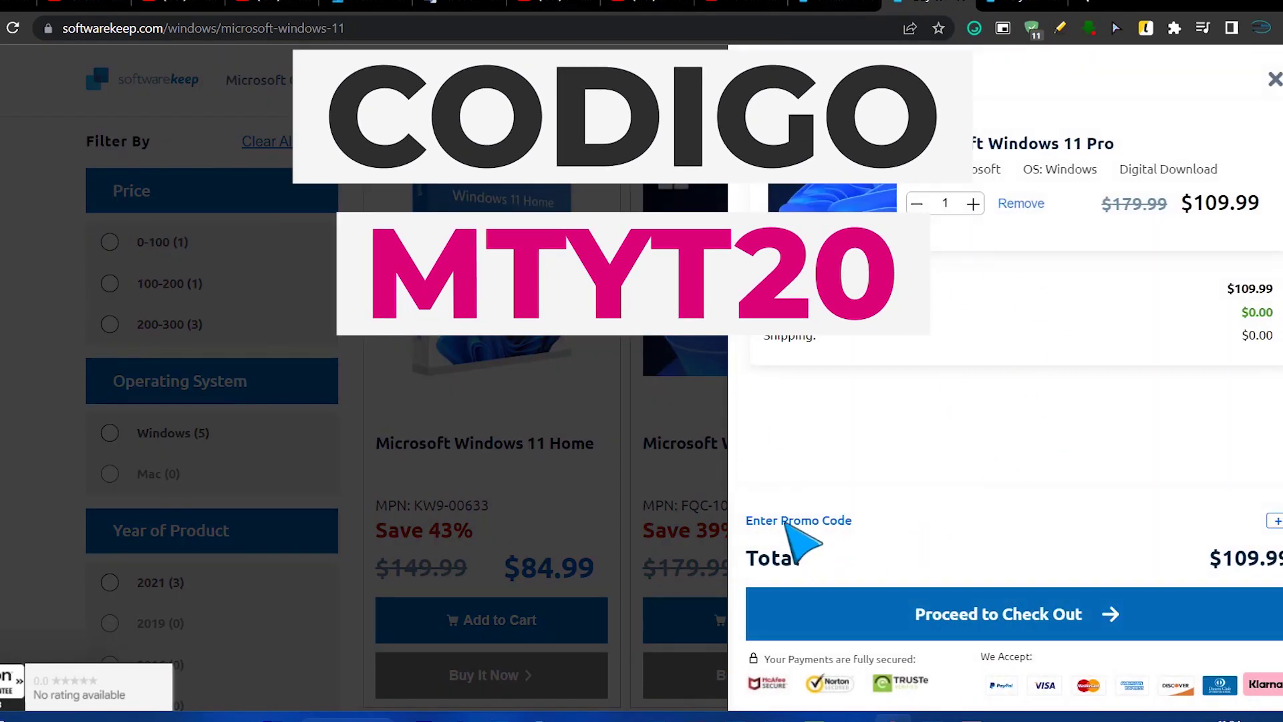
Step: Paste and apply promo code MTYT20, dropping the cart total to $87.99
{"action": "left_click", "coordinate": [788, 525]}
{"action": "right_click", "coordinate": [869, 493]}
{"action": "left_click", "coordinate": [869, 344]}
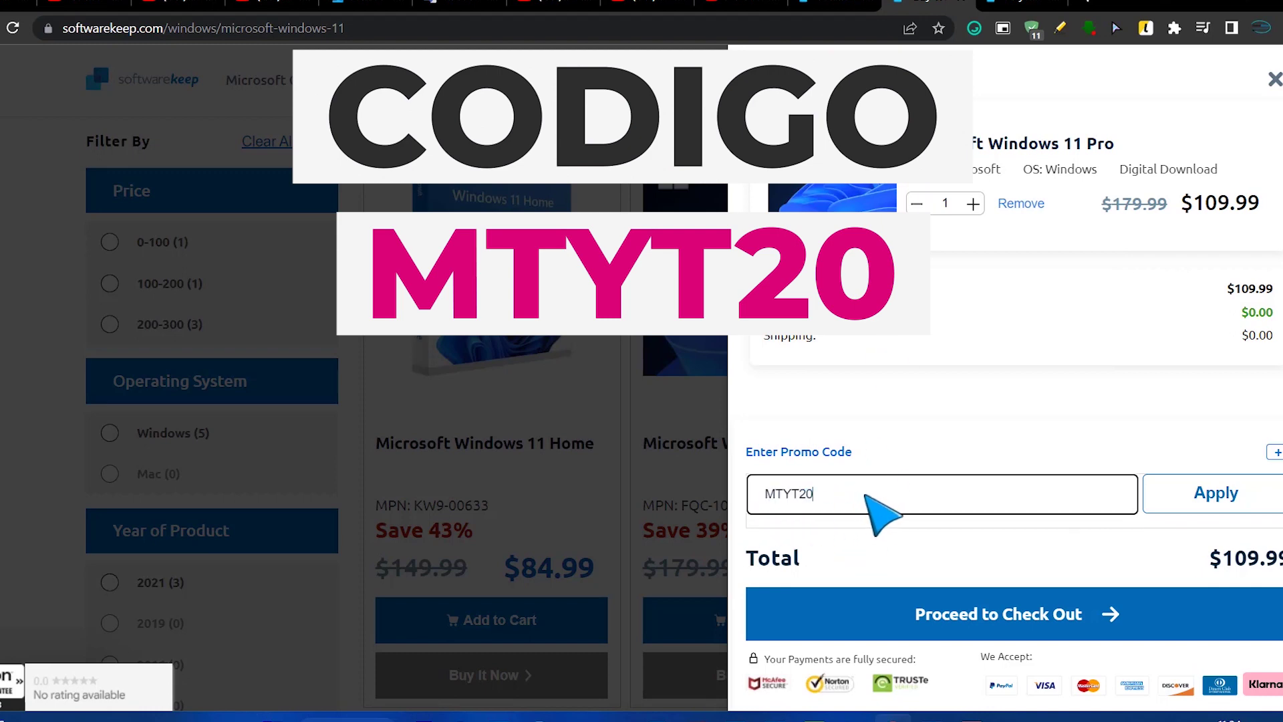
{"action": "left_click", "coordinate": [1160, 494]}
Step: Proceed from the cart to checkout, skipping the special offer
{"action": "left_click_drag", "start_coordinate": [1273, 312], "coordinate": [1241, 312]}
{"action": "left_click", "coordinate": [1161, 619]}
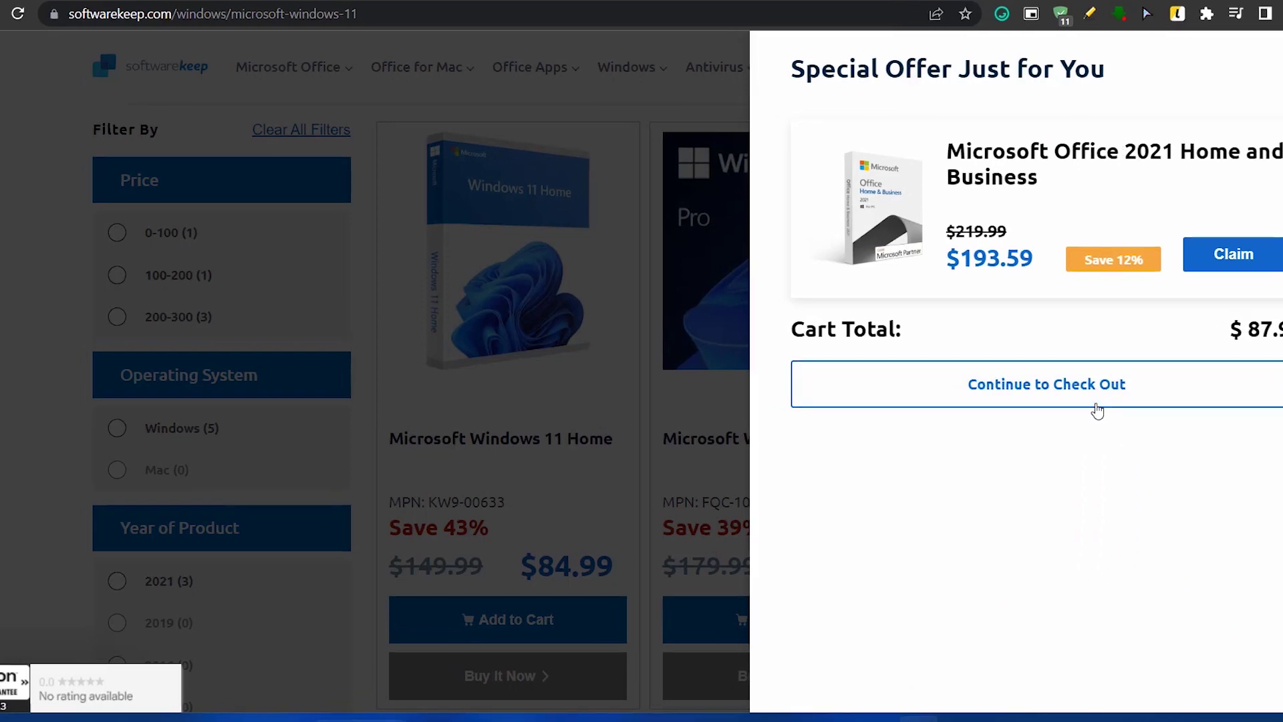
{"action": "left_click", "coordinate": [1097, 401]}
Step: Enter the buyer's first and last name in the billing form
{"action": "left_click", "coordinate": [190, 291]}
{"action": "key", "text": "Tab"}
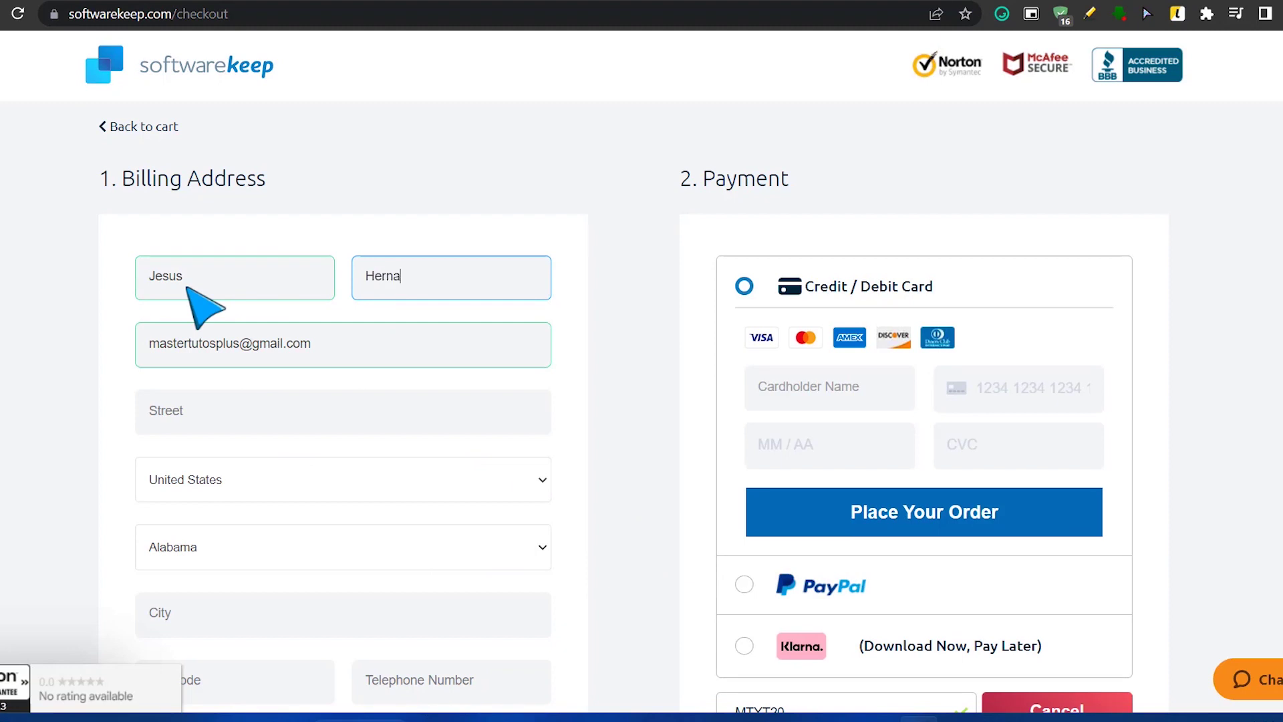
Step: Fill in the street address, choose the state from the dropdown, and enter the city
{"action": "scroll", "coordinate": [200, 308], "scroll_direction": "down", "scroll_amount": 3}
{"action": "left_click", "coordinate": [242, 238]}
{"action": "left_click", "coordinate": [238, 366]}
{"action": "scroll", "coordinate": [243, 496], "scroll_direction": "down", "scroll_amount": 5}
{"action": "scroll", "coordinate": [254, 468], "scroll_direction": "up", "scroll_amount": 5}
{"action": "left_click", "coordinate": [261, 233]}
{"action": "left_click", "coordinate": [229, 367]}
{"action": "left_click", "coordinate": [243, 444]}
{"action": "left_click", "coordinate": [243, 435]}
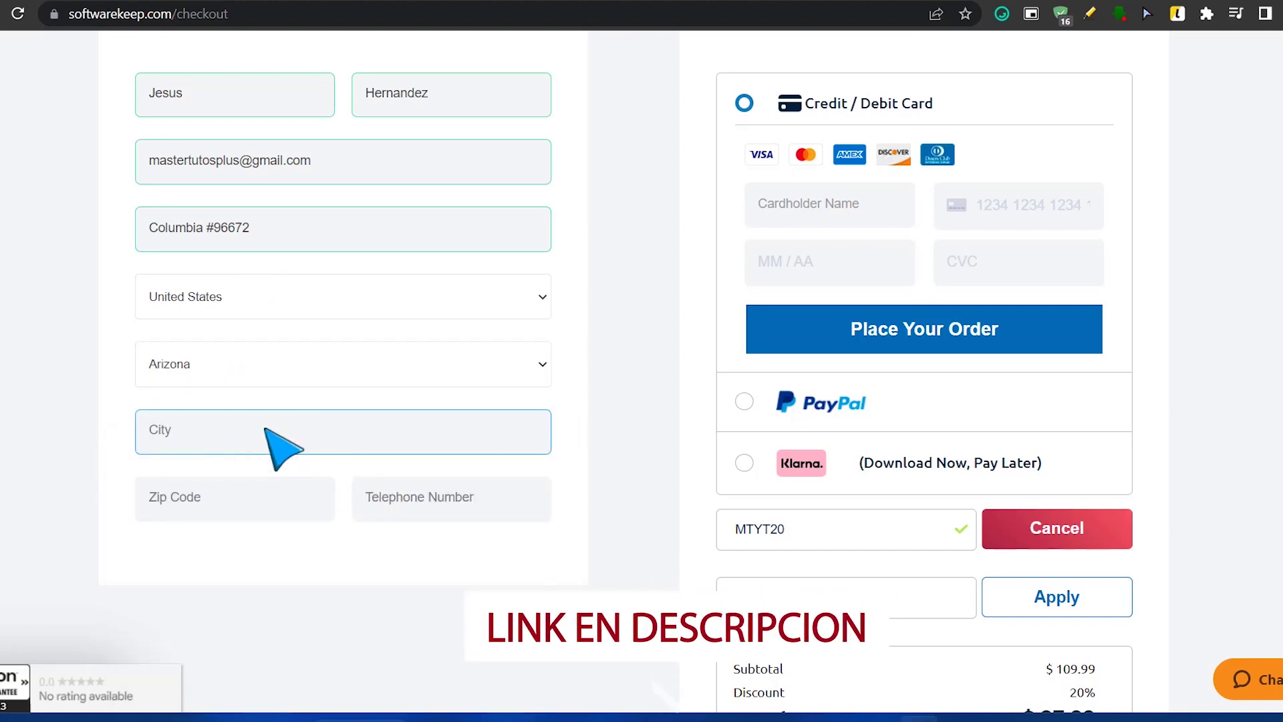
{"action": "type", "text": "Tucson"}
Step: Enter the billing zip code and the buyer's telephone number
{"action": "left_click", "coordinate": [472, 512]}
{"action": "type", "text": "xxxxx"}
{"action": "key", "text": "shift+Tab"}
{"action": "type", "text": "xxxx"}
{"action": "key", "text": "Tab"}
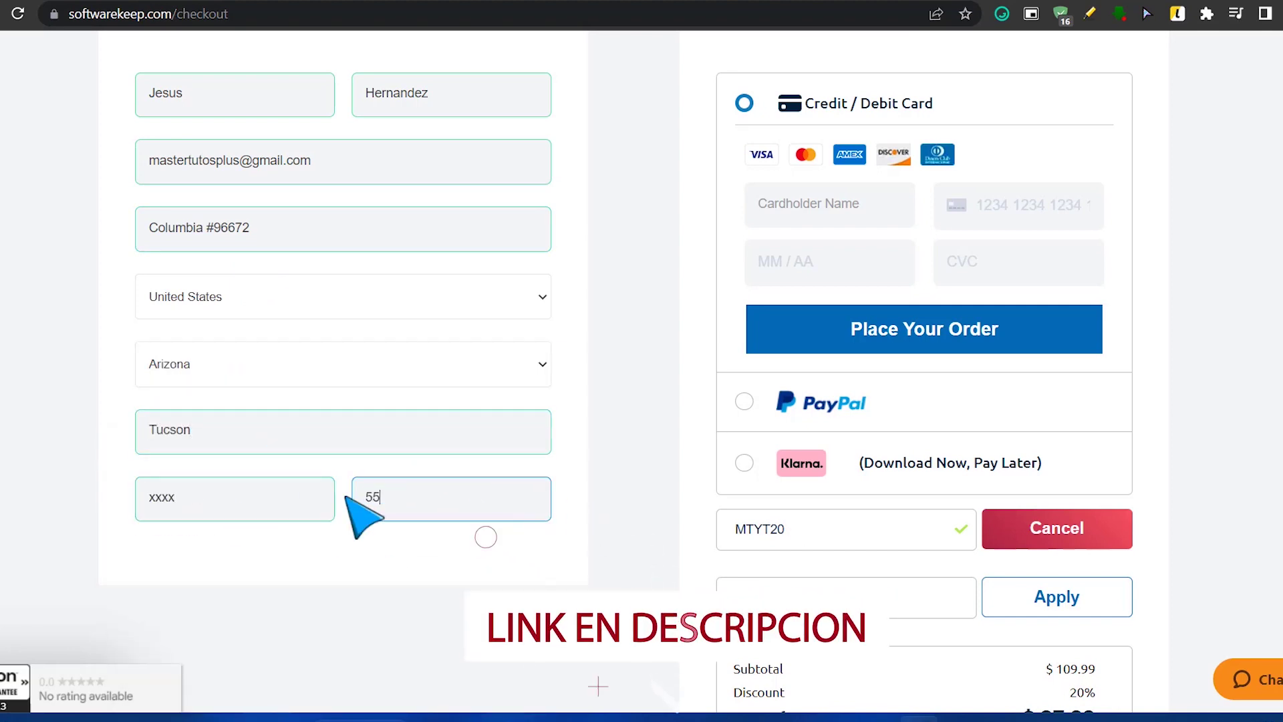
Step: Choose PayPal as the payment method and open the PayPal payment window
{"action": "scroll", "coordinate": [1054, 473], "scroll_direction": "up", "scroll_amount": 3}
{"action": "left_click", "coordinate": [828, 584]}
{"action": "scroll", "coordinate": [905, 424], "scroll_direction": "down", "scroll_amount": 5}
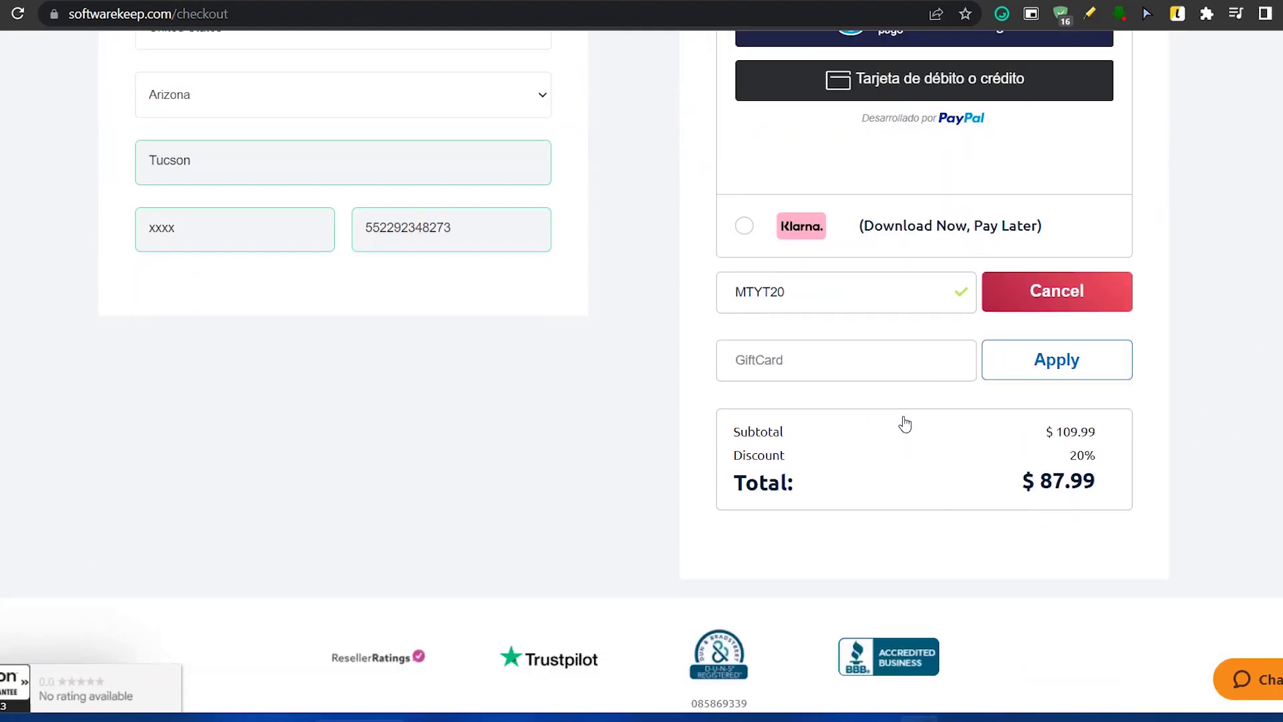
{"action": "scroll", "coordinate": [1054, 487], "scroll_direction": "up", "scroll_amount": 5}
{"action": "left_click", "coordinate": [802, 332]}
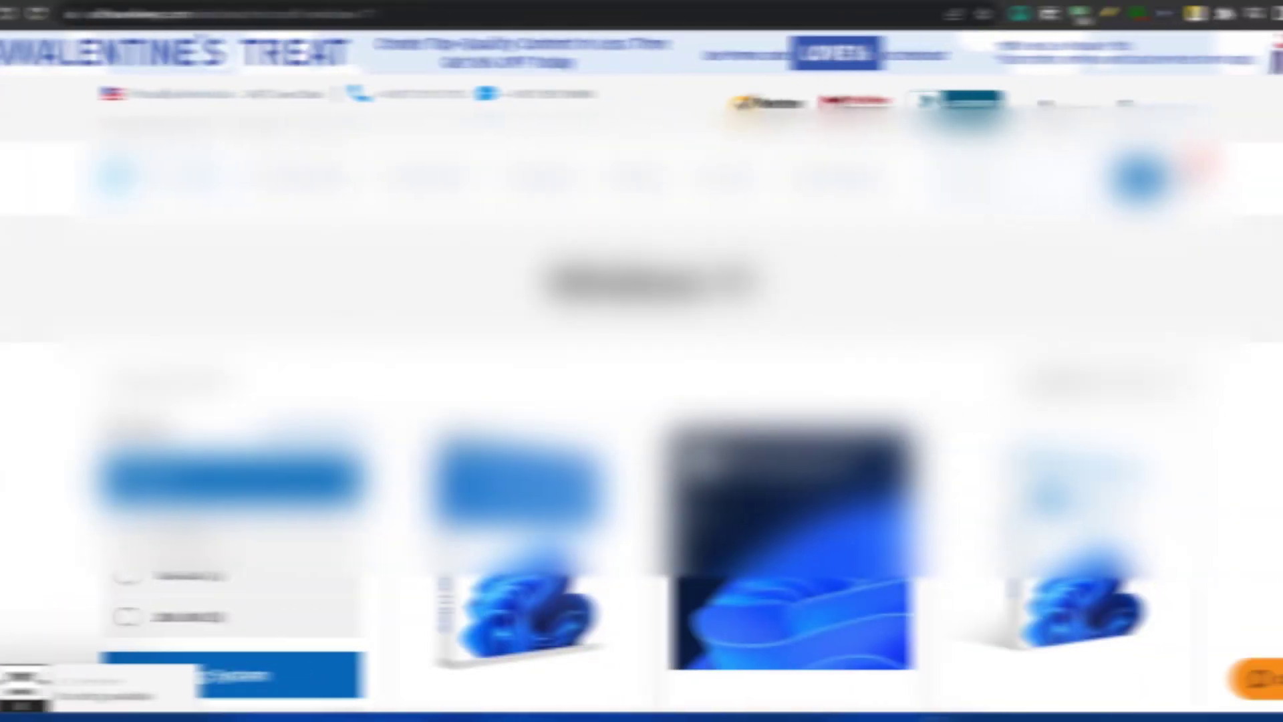
Step: Go to the SoftwareKeep customer account page and browse through it
{"action": "left_click", "coordinate": [1056, 102]}
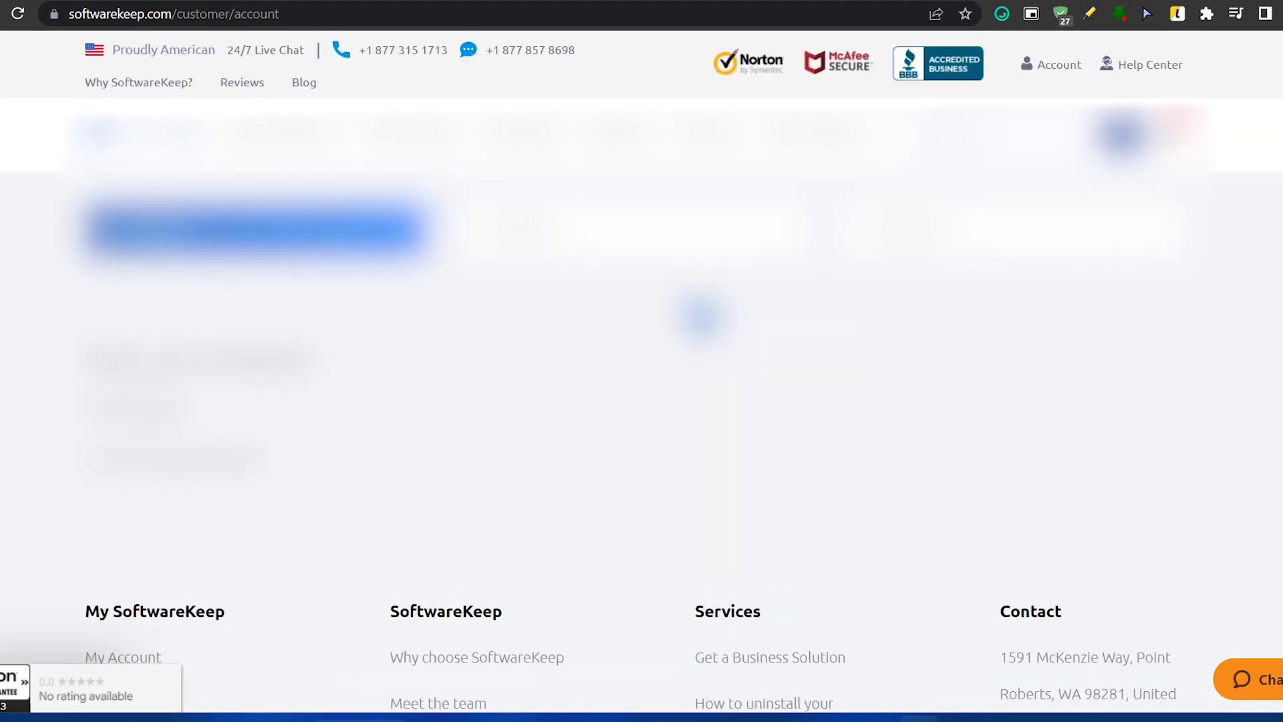
{"action": "scroll", "coordinate": [641, 361], "scroll_direction": "down", "scroll_amount": 3}
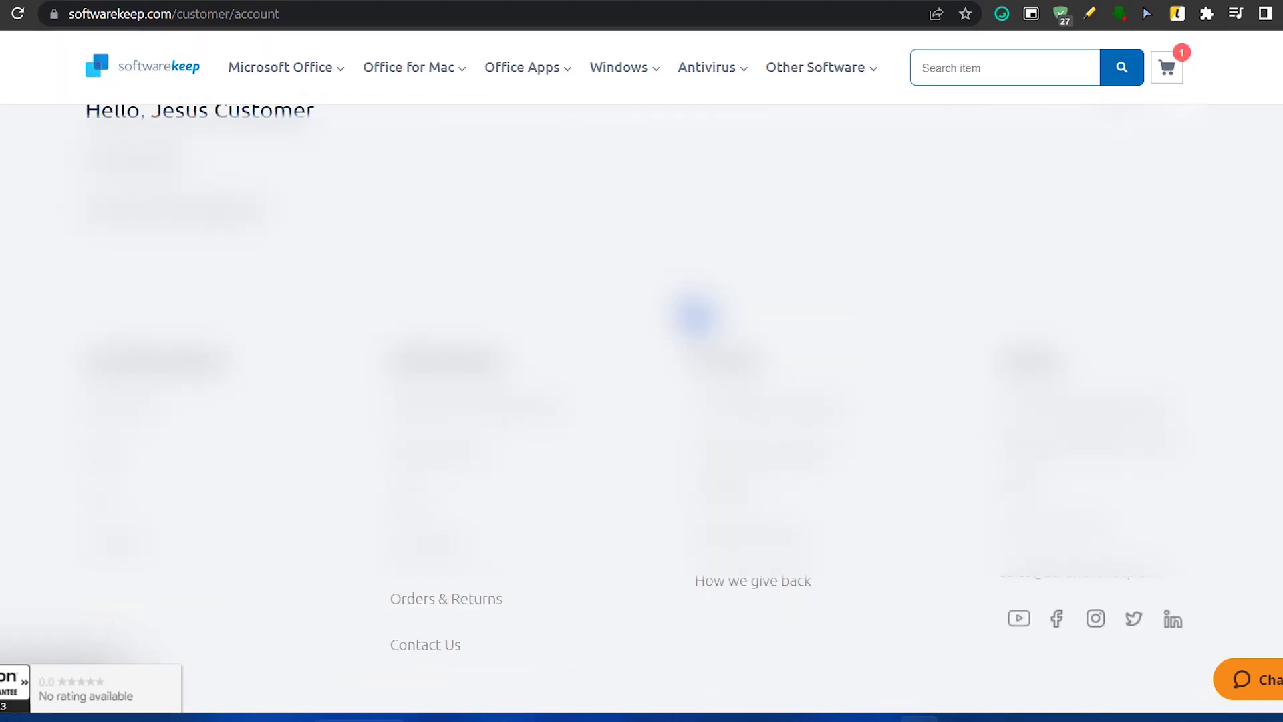
{"action": "scroll", "coordinate": [695, 314], "scroll_direction": "up", "scroll_amount": 3}
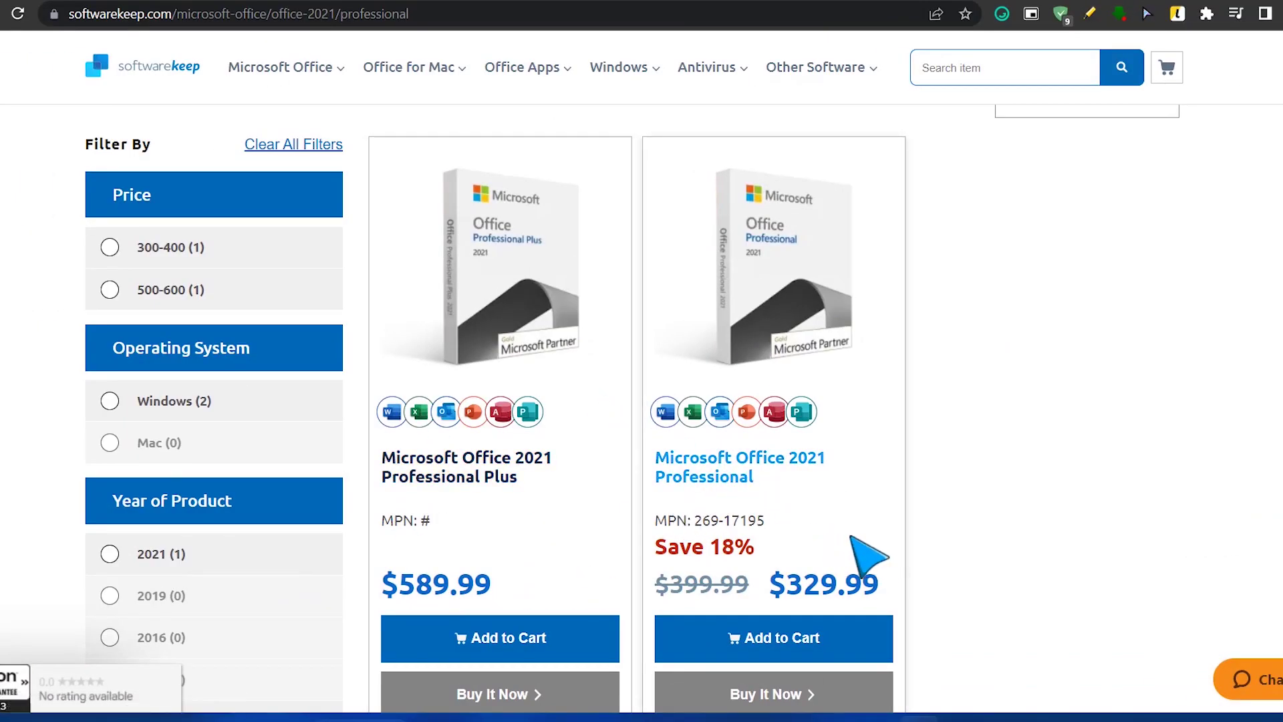
{"action": "scroll", "coordinate": [889, 468], "scroll_direction": "down", "scroll_amount": 1}
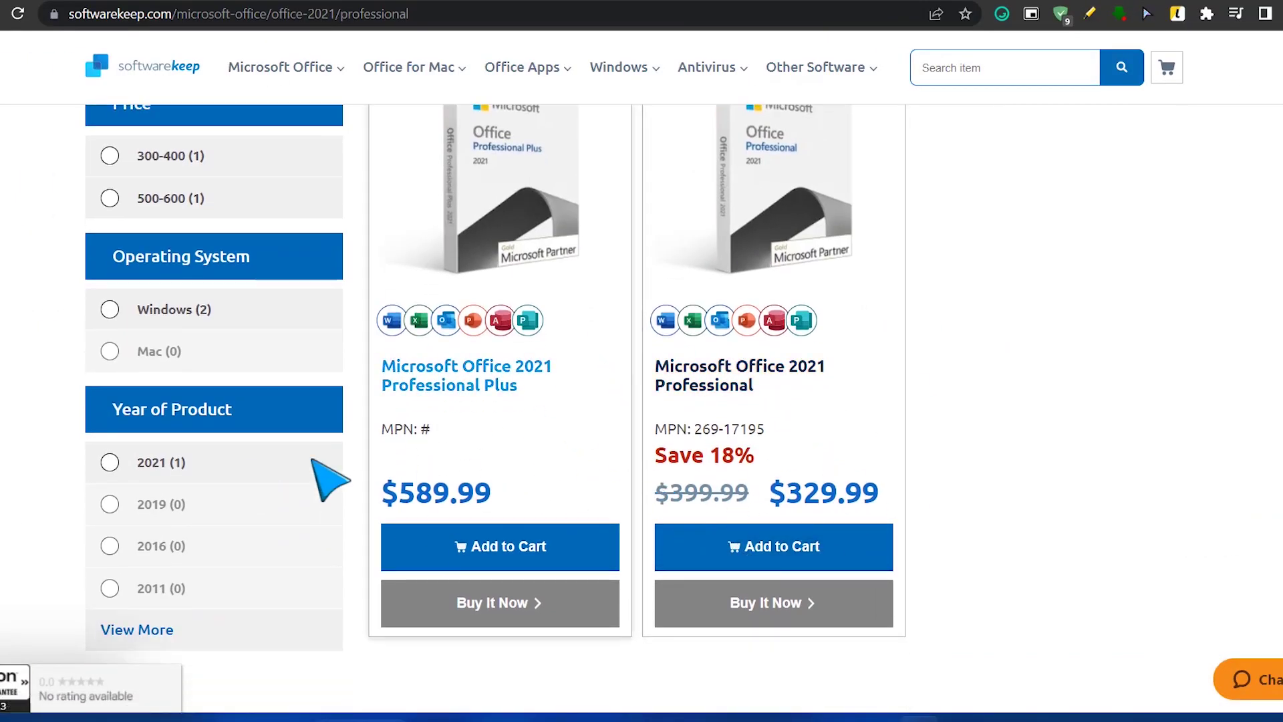
{"action": "scroll", "coordinate": [822, 548], "scroll_direction": "down", "scroll_amount": 3}
{"action": "scroll", "coordinate": [792, 535], "scroll_direction": "up", "scroll_amount": 1}
{"action": "scroll", "coordinate": [795, 525], "scroll_direction": "up", "scroll_amount": 5}
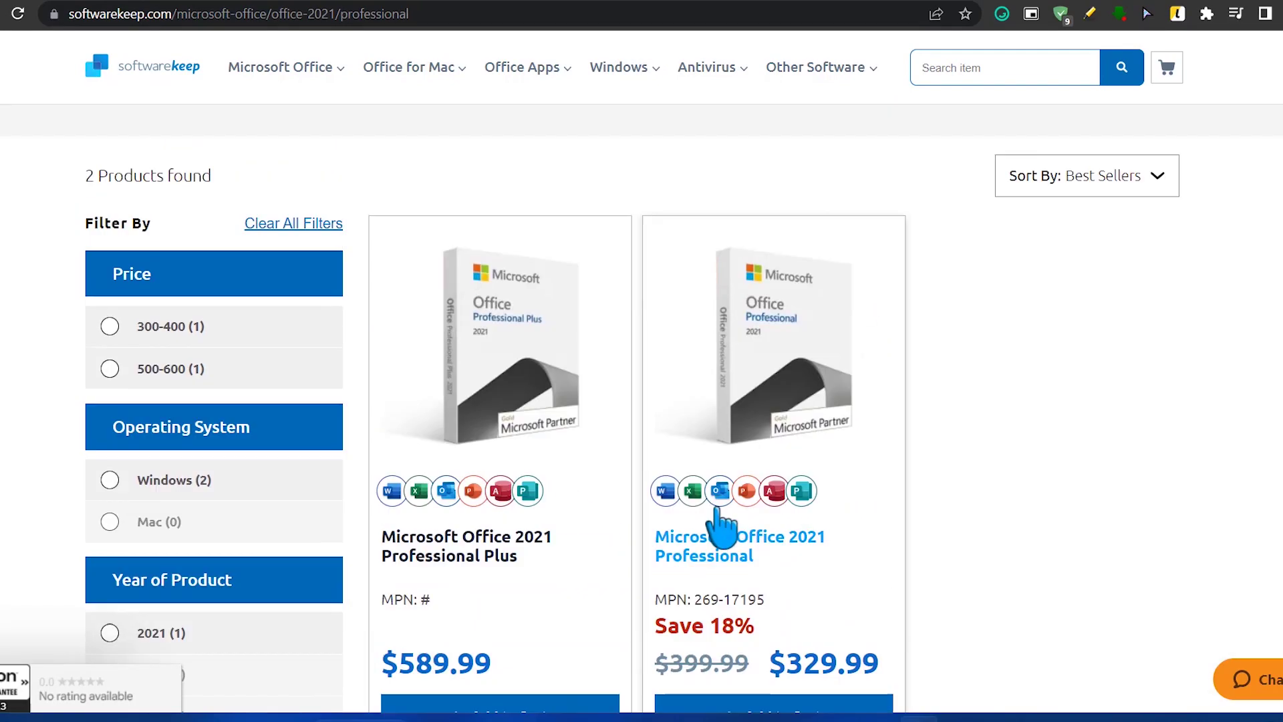
{"action": "scroll", "coordinate": [722, 525], "scroll_direction": "down", "scroll_amount": 2}
{"action": "scroll", "coordinate": [802, 434], "scroll_direction": "up", "scroll_amount": 5}
{"action": "scroll", "coordinate": [869, 453], "scroll_direction": "down", "scroll_amount": 5}
{"action": "scroll", "coordinate": [702, 453], "scroll_direction": "up", "scroll_amount": 4}
Step: Open the Windows 10 listing from the Windows menu and close the quiz pop-up
{"action": "mouse_move", "coordinate": [708, 67]}
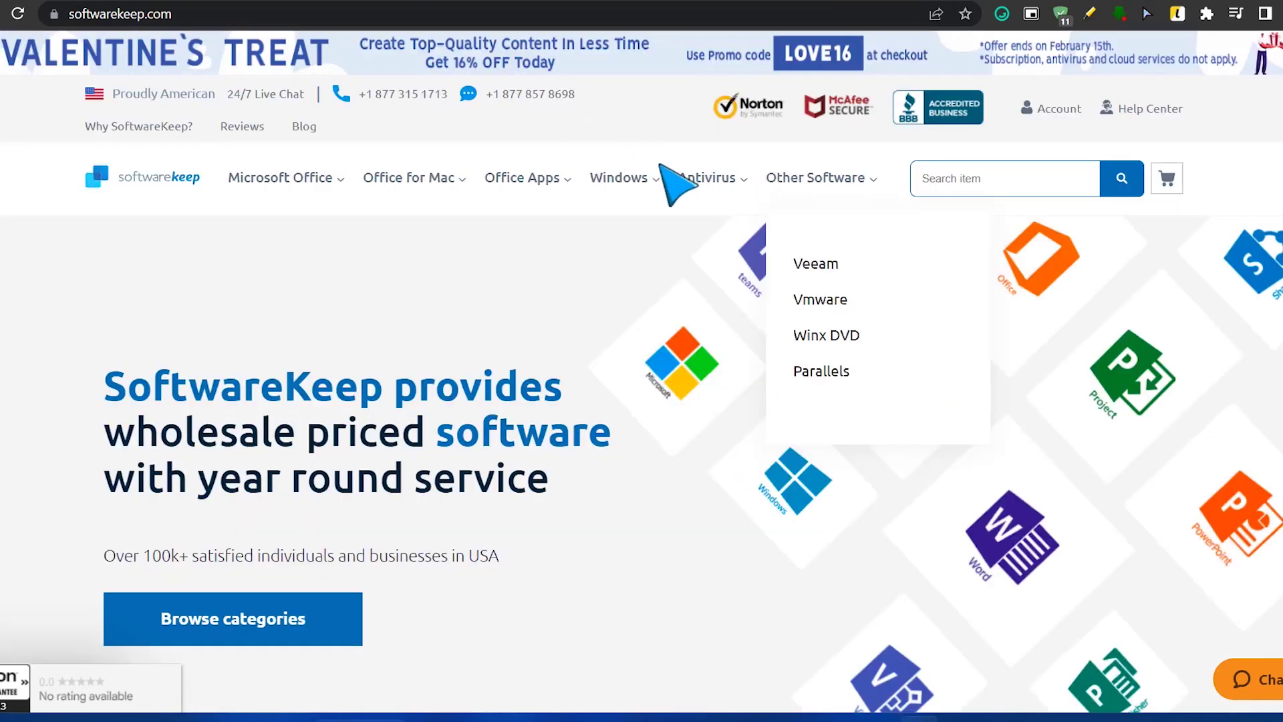
{"action": "mouse_move", "coordinate": [619, 177]}
{"action": "left_click", "coordinate": [643, 298]}
{"action": "scroll", "coordinate": [797, 430], "scroll_direction": "down", "scroll_amount": 10}
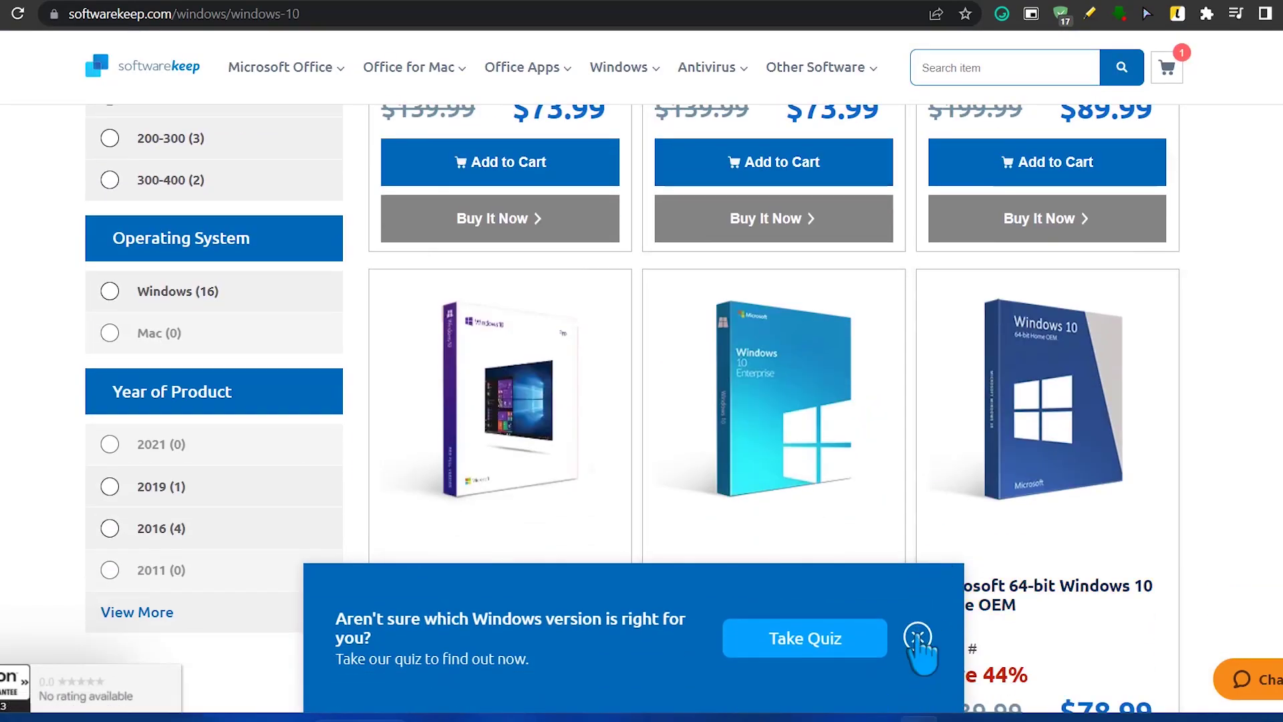
{"action": "left_click", "coordinate": [918, 636]}
{"action": "scroll", "coordinate": [937, 418], "scroll_direction": "down", "scroll_amount": 5}
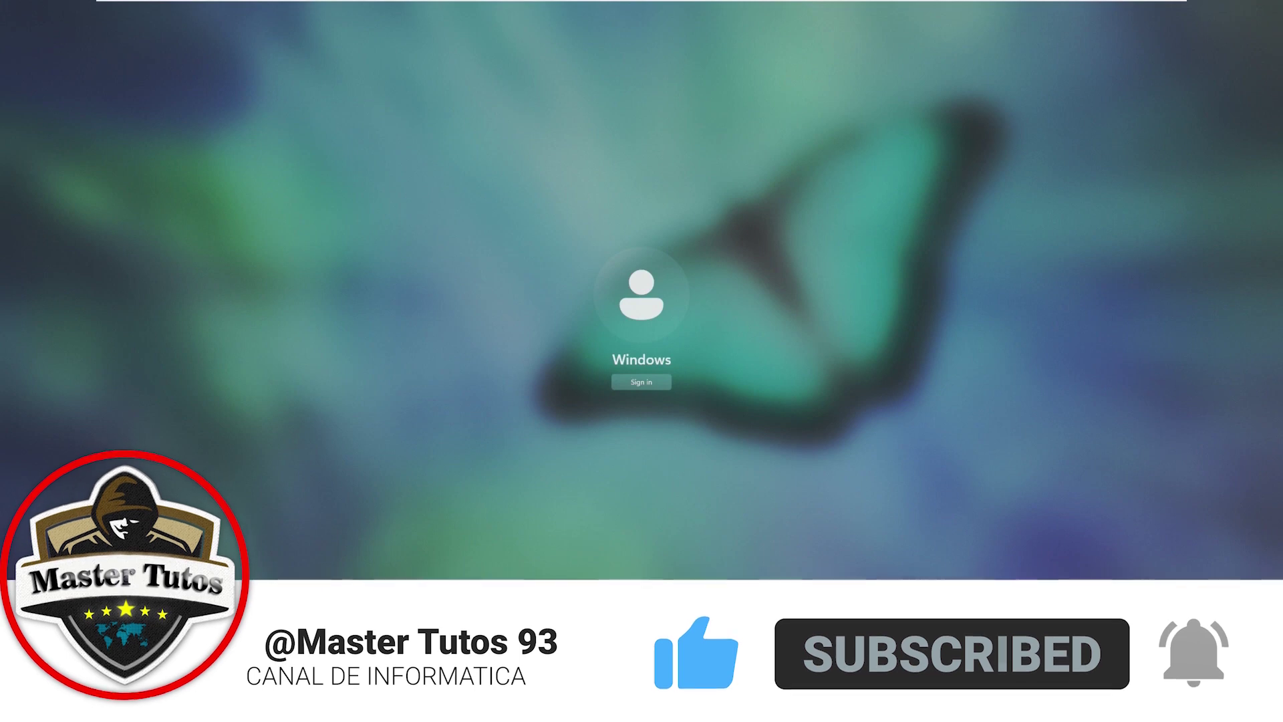
Step: Sign in to Windows and open Settings maximized
{"action": "left_click", "coordinate": [1213, 701]}
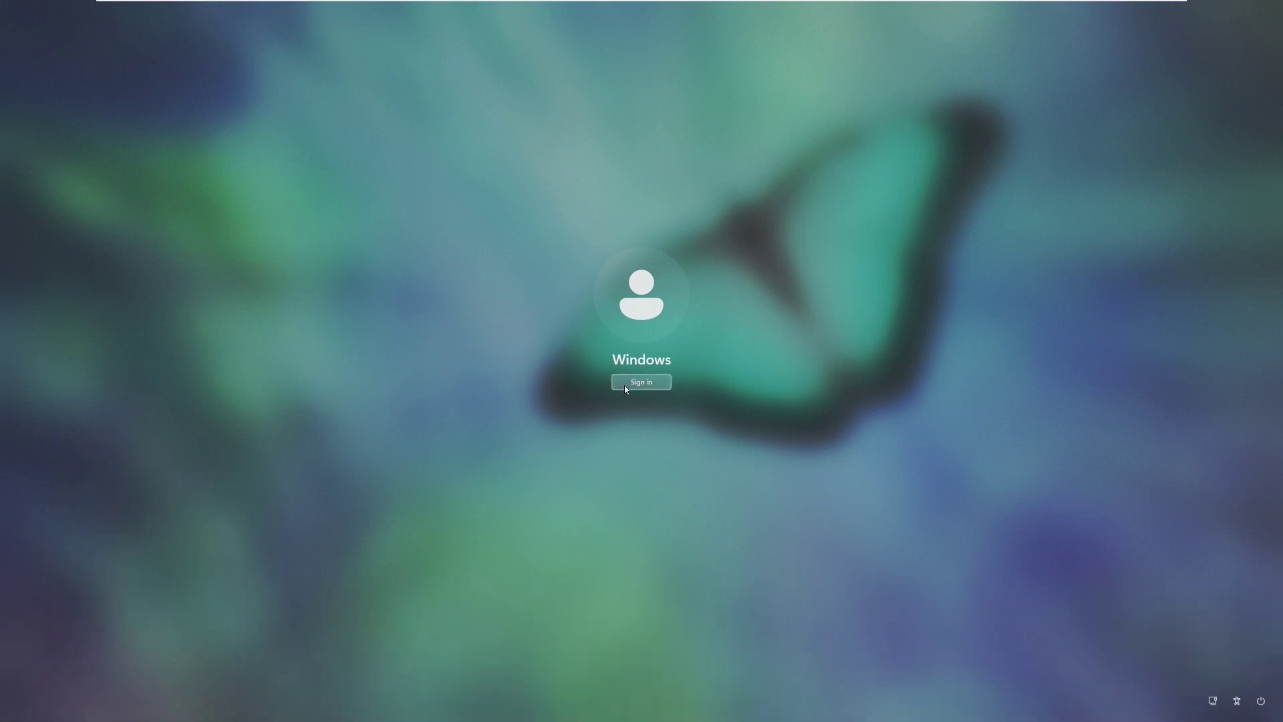
{"action": "left_click", "coordinate": [641, 381]}
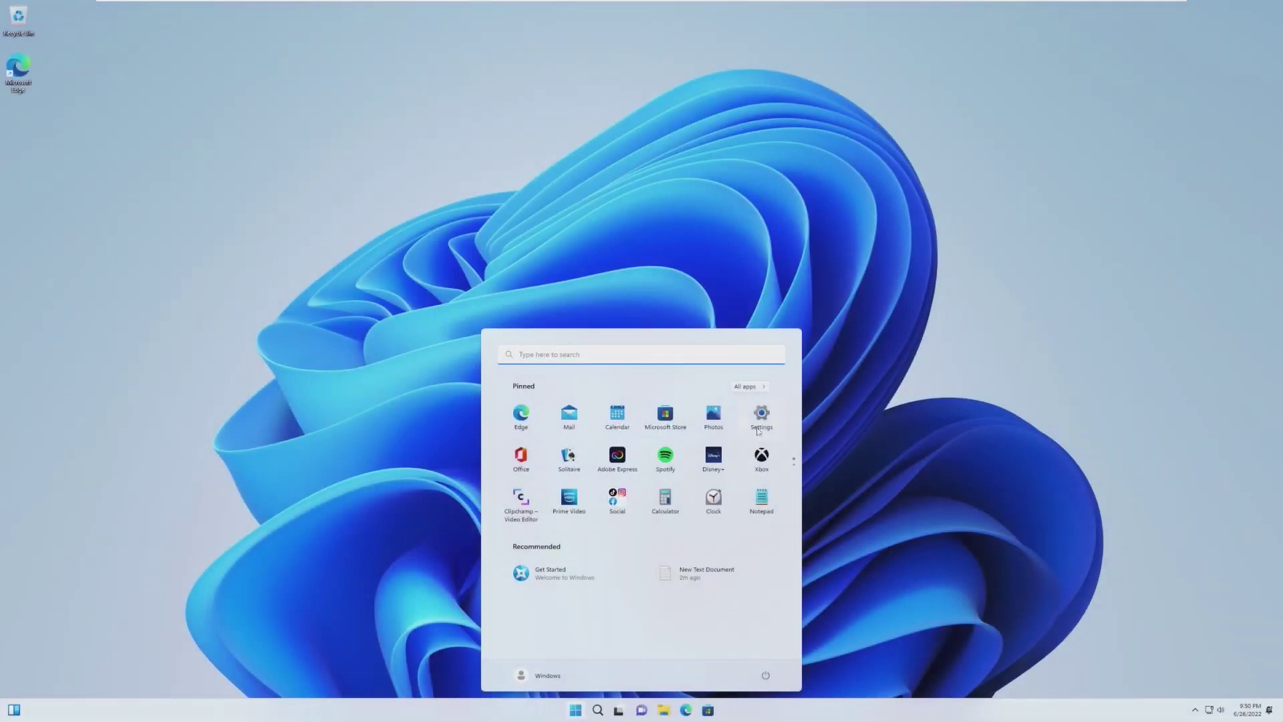
{"action": "left_click", "coordinate": [760, 428]}
{"action": "key", "text": "super+Up"}
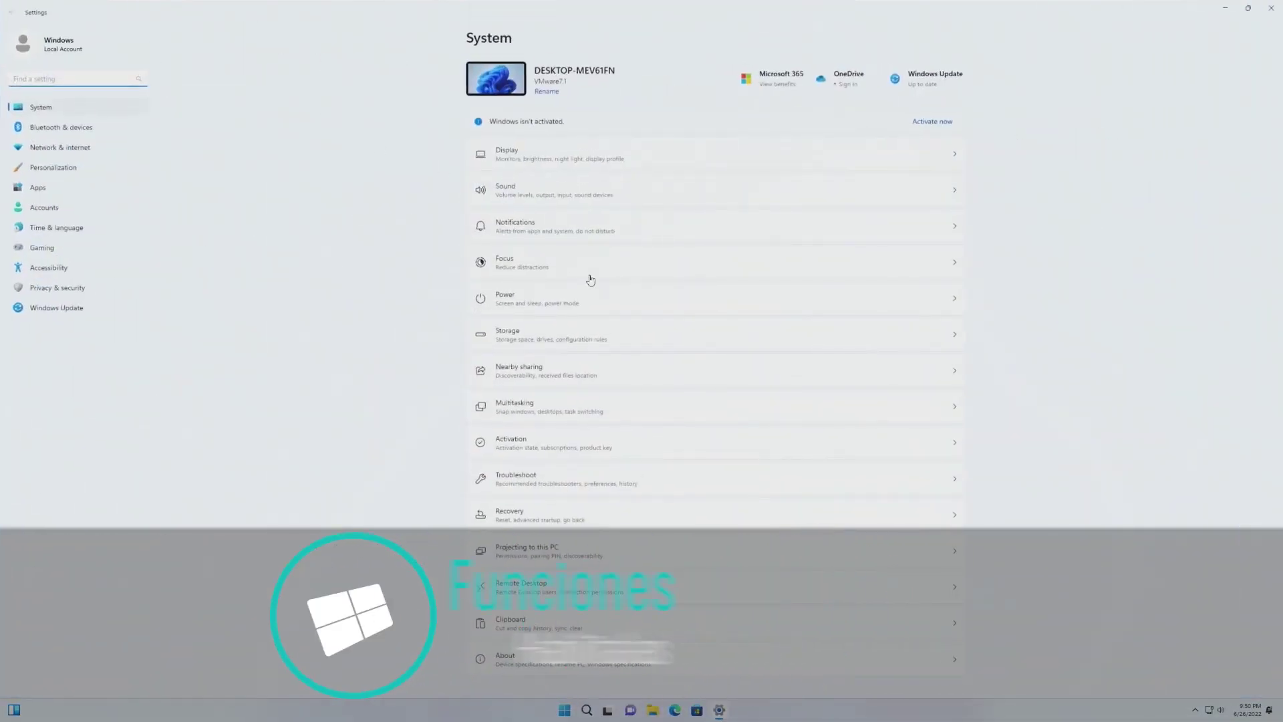
Step: Browse the Focus, Bluetooth & devices, Network & internet and Personalization settings pages
{"action": "left_click", "coordinate": [584, 268]}
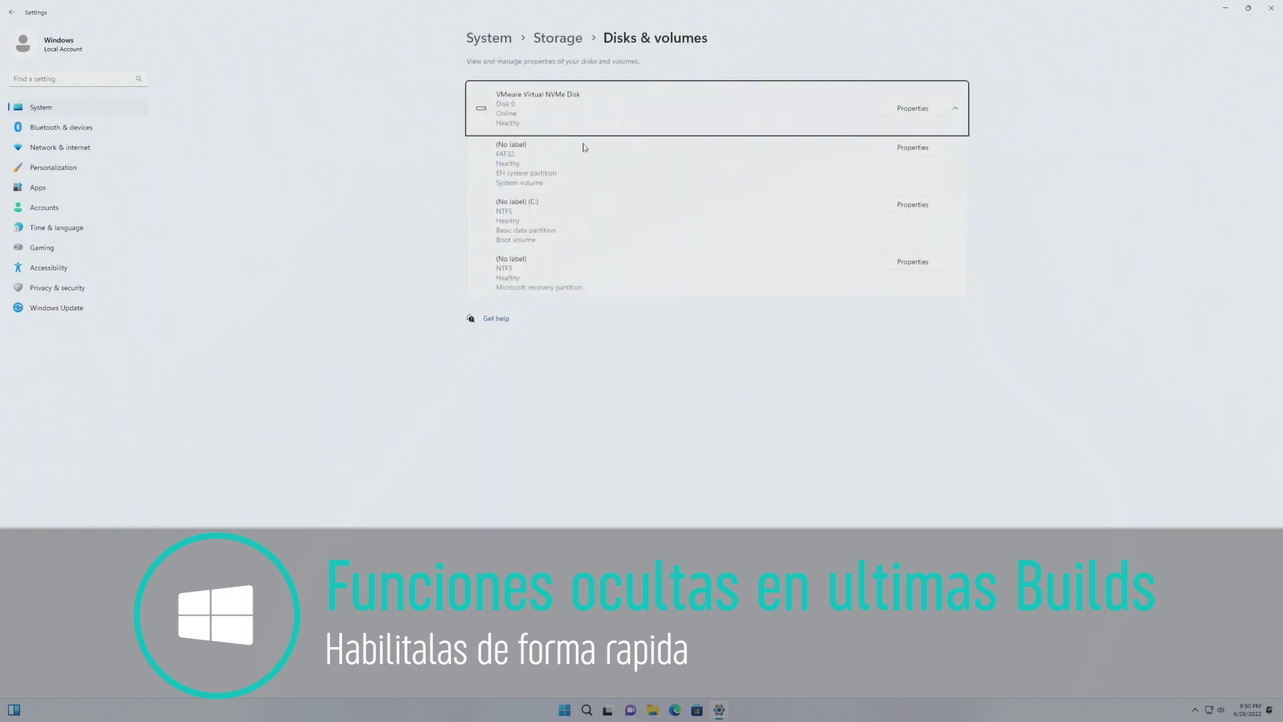
{"action": "left_click", "coordinate": [61, 127]}
{"action": "left_click", "coordinate": [80, 147]}
{"action": "left_click", "coordinate": [54, 167]}
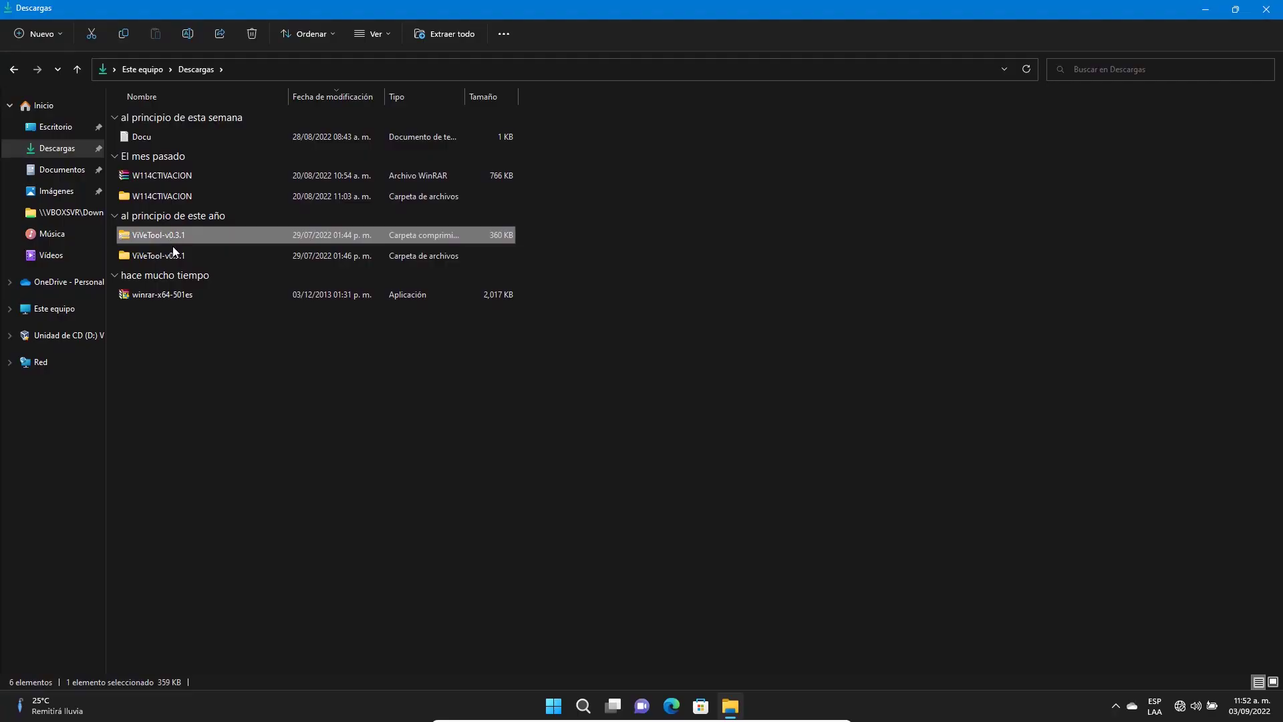
{"action": "left_click", "coordinate": [176, 254]}
Step: Open the ViVeTool-v0.3.1 folder and view the actions for Newtonsoft.Json.dll
{"action": "double_click", "coordinate": [176, 254]}
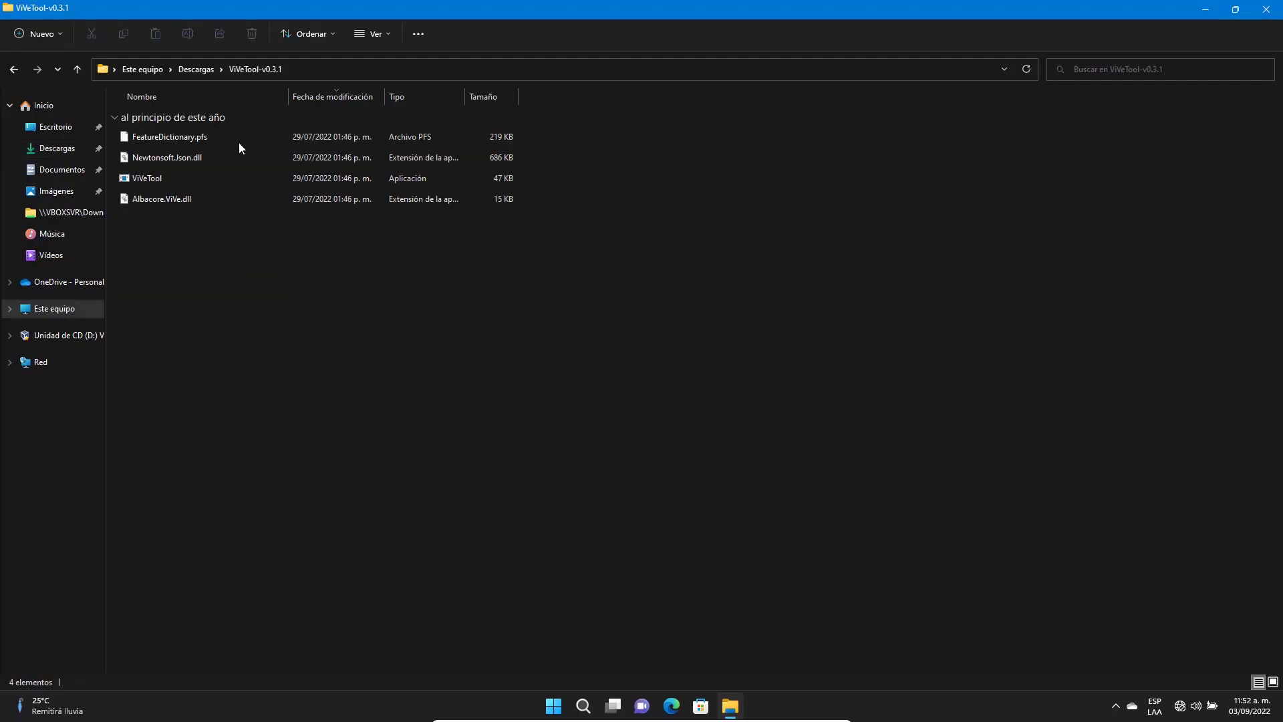
{"action": "right_click", "coordinate": [307, 155]}
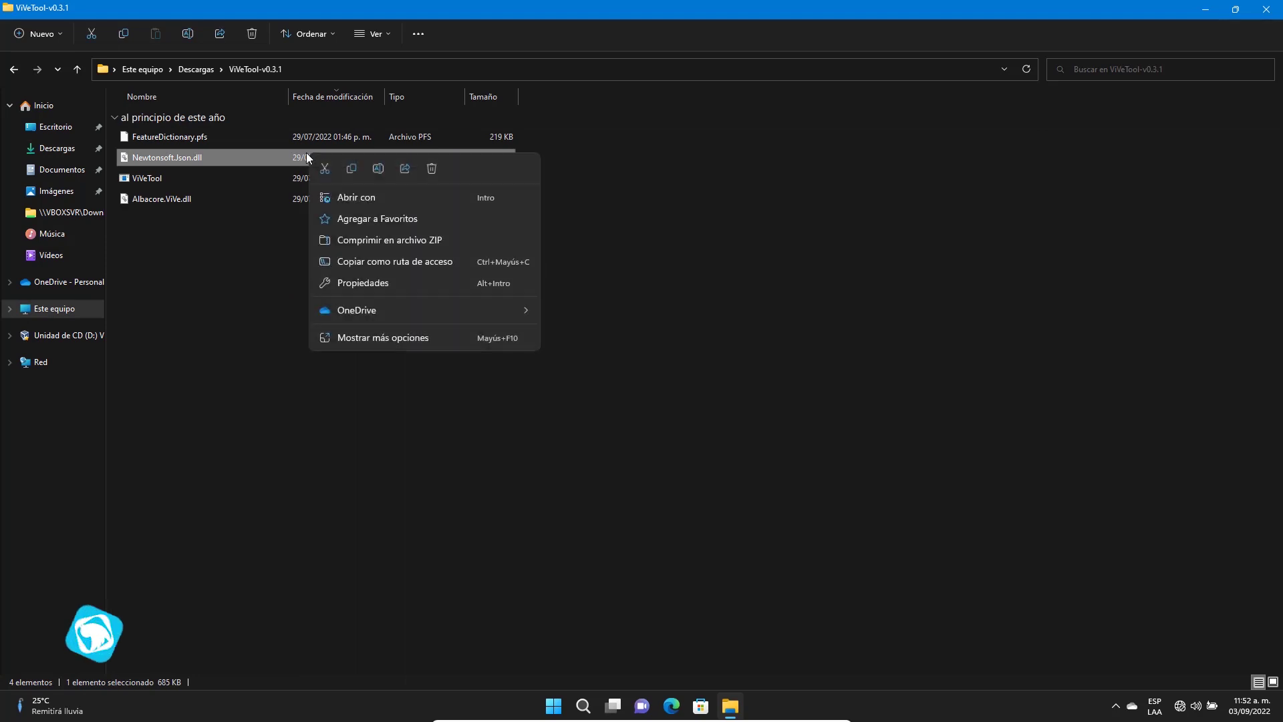
{"action": "left_click", "coordinate": [391, 339]}
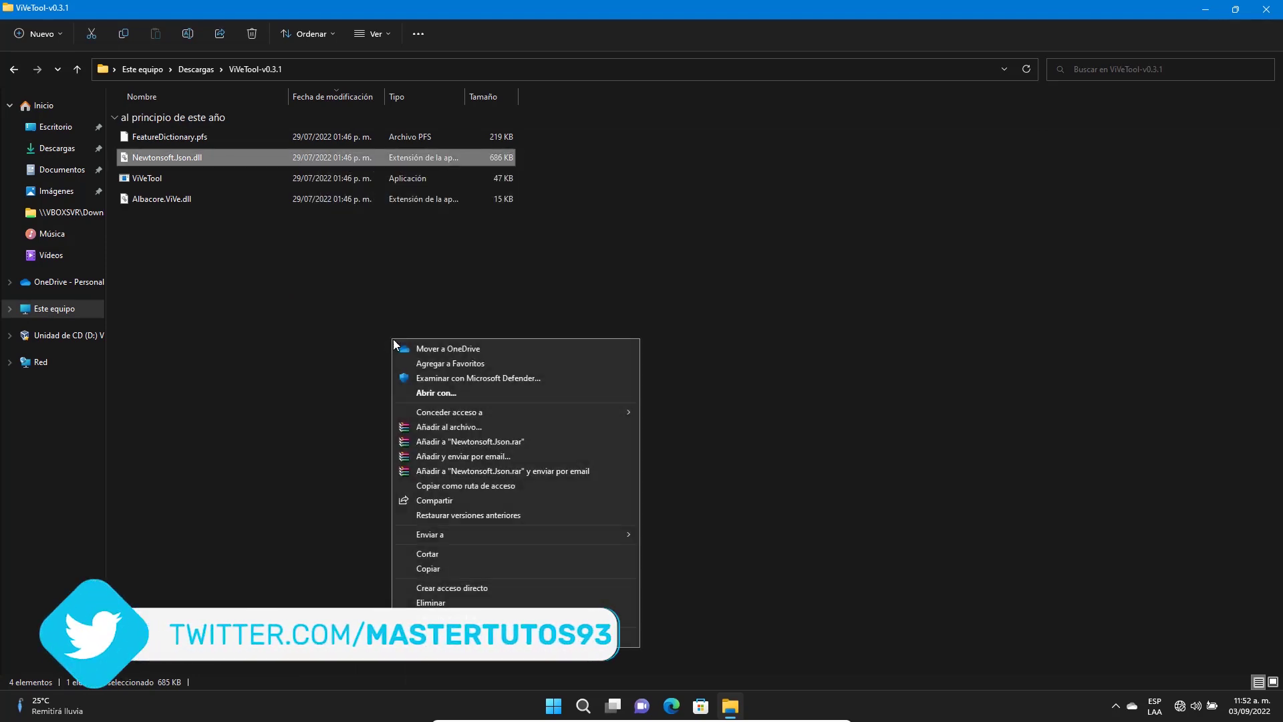
{"action": "left_click", "coordinate": [513, 271]}
Step: Show the context menus for Inicio, Imágenes, Vídeos and the empty folder area
{"action": "right_click", "coordinate": [46, 108]}
{"action": "right_click", "coordinate": [32, 190]}
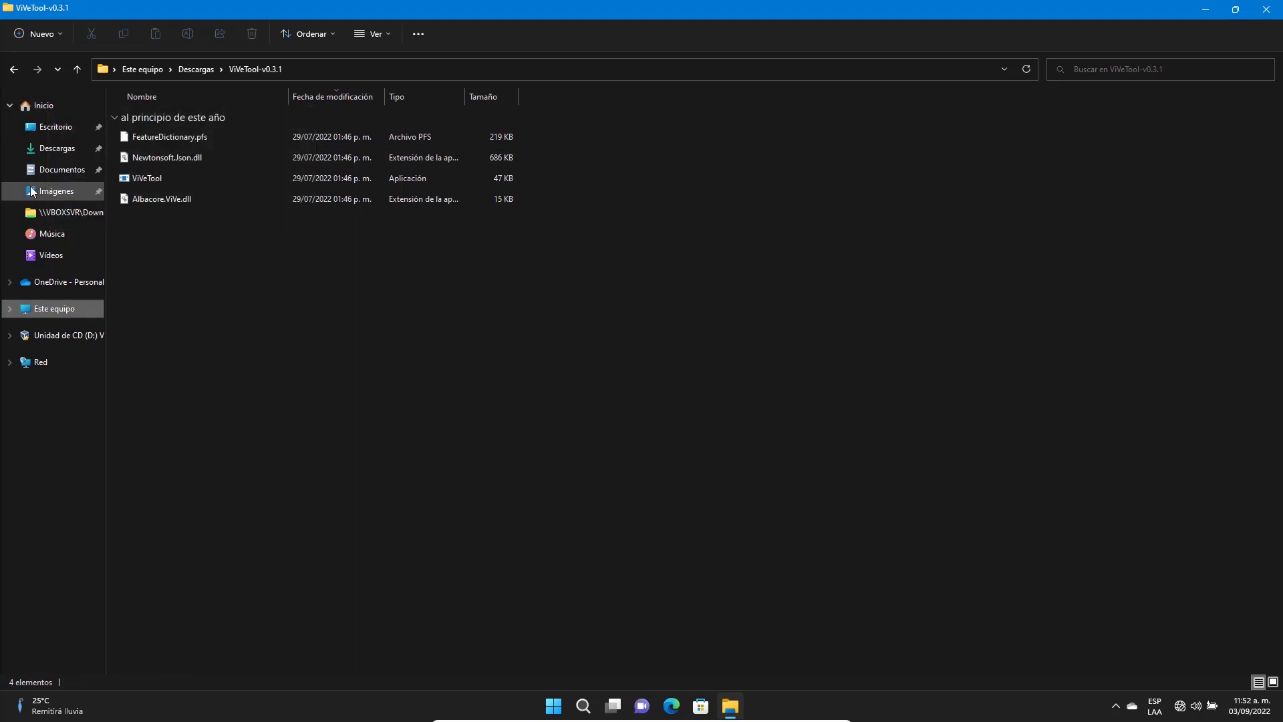
{"action": "right_click", "coordinate": [31, 258]}
{"action": "left_click", "coordinate": [414, 224]}
{"action": "right_click", "coordinate": [443, 265]}
{"action": "left_click", "coordinate": [328, 30]}
Step: Look through the Sort, extra commands and New item menus in File Explorer's toolbar
{"action": "left_click", "coordinate": [375, 37]}
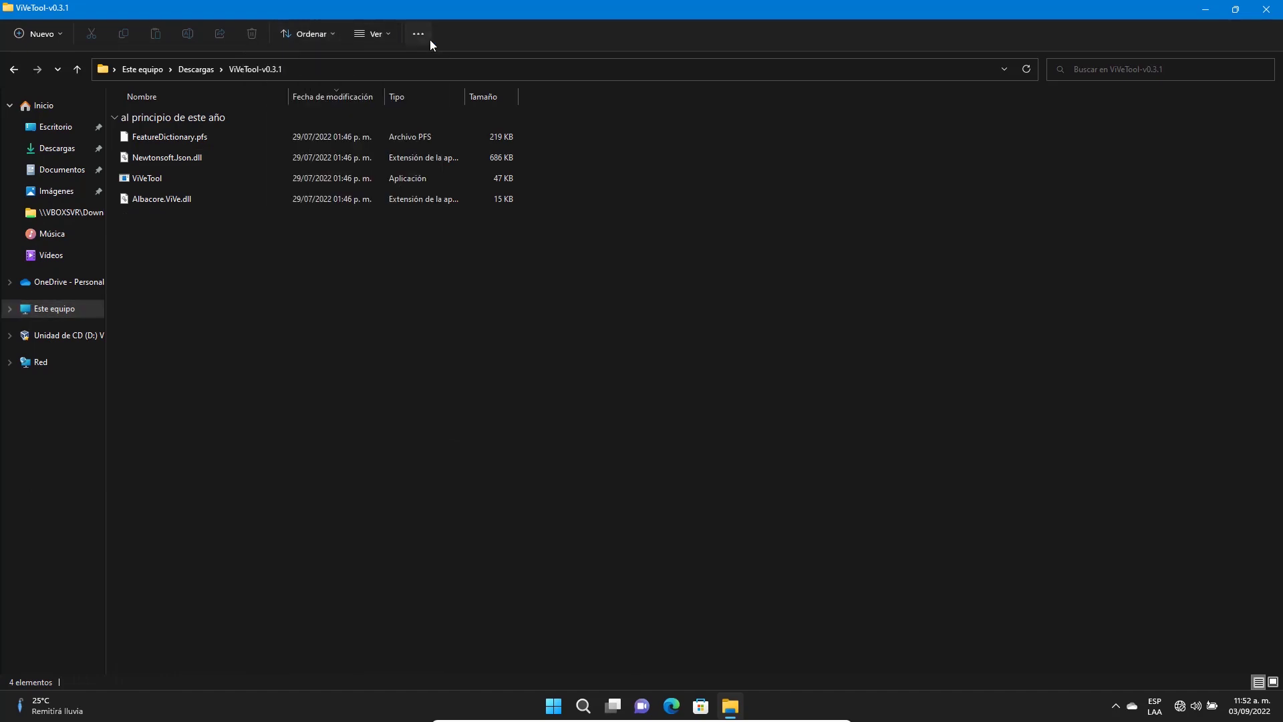
{"action": "left_click", "coordinate": [418, 34]}
{"action": "left_click", "coordinate": [519, 148]}
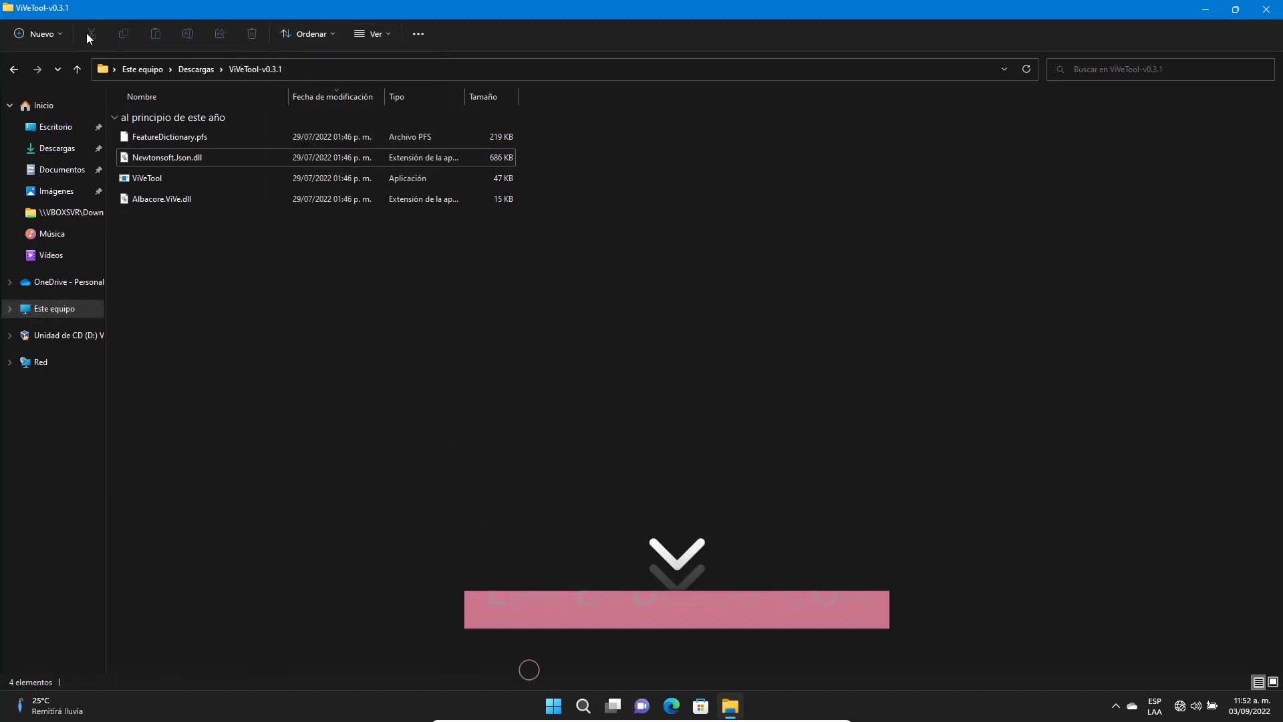
{"action": "left_click", "coordinate": [61, 32]}
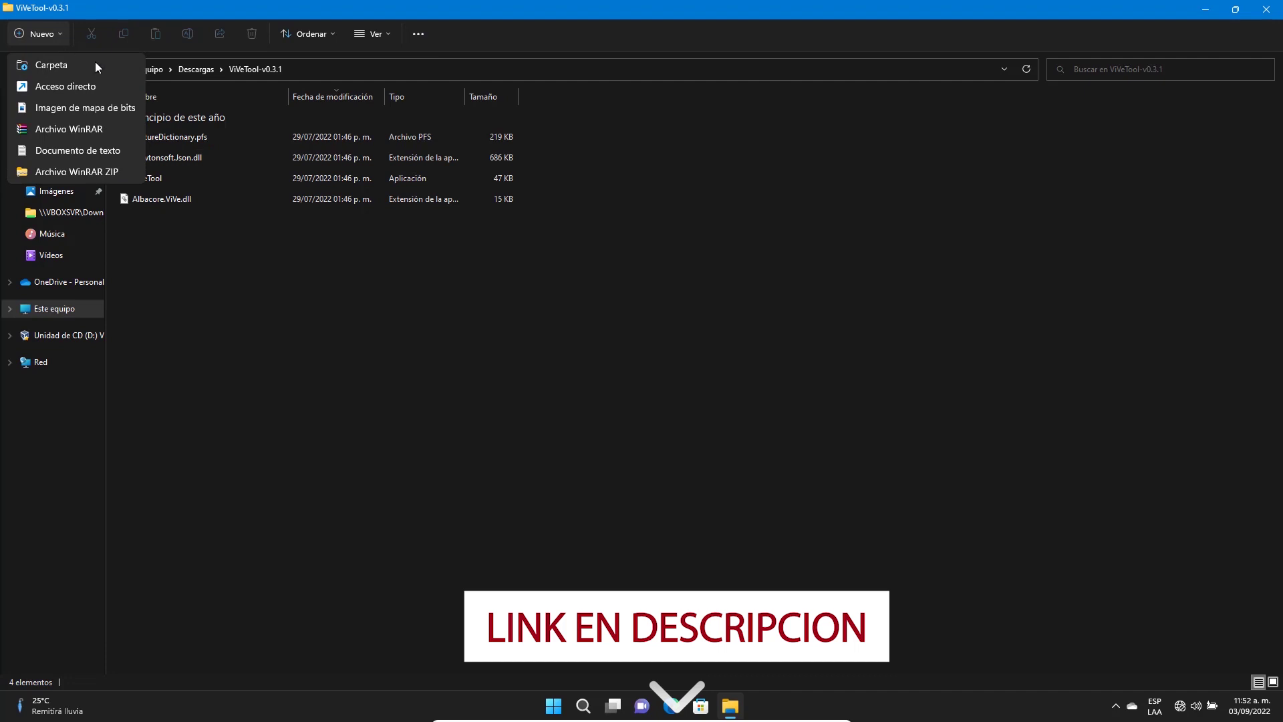
{"action": "left_click", "coordinate": [226, 406]}
Step: Bring up the folder background menu again, then launch Microsoft Store
{"action": "right_click", "coordinate": [366, 337]}
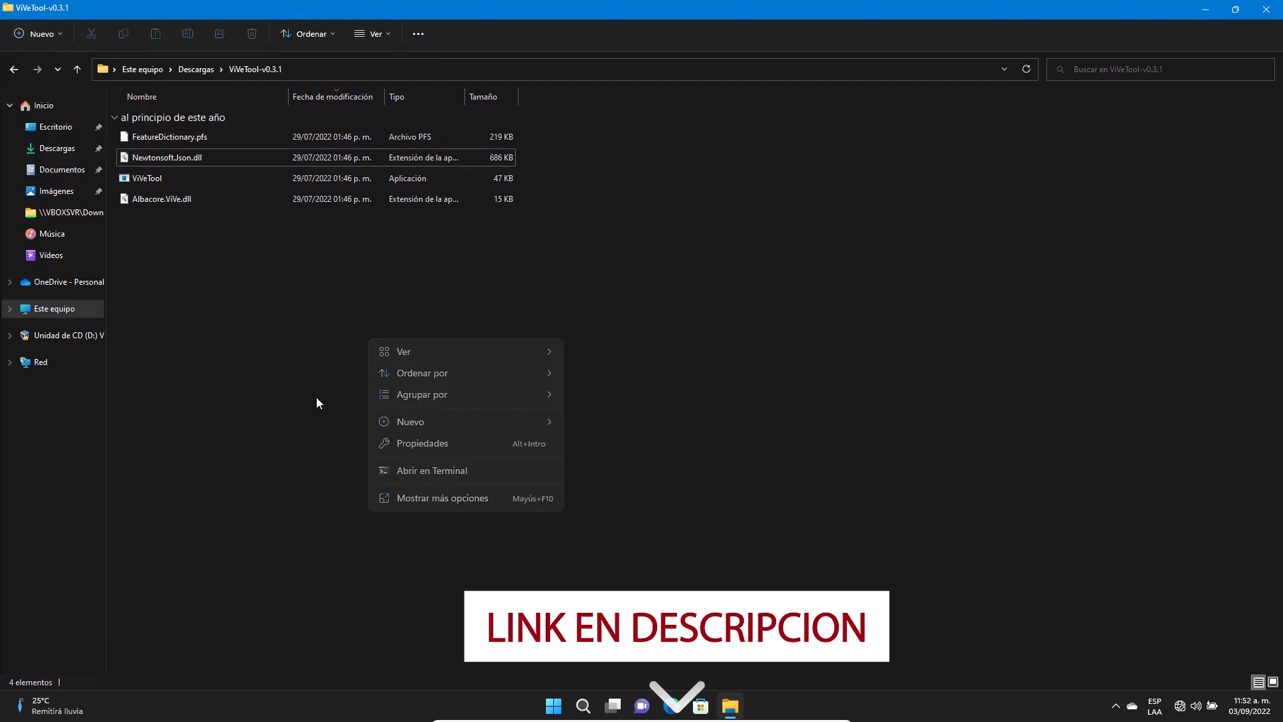
{"action": "left_click", "coordinate": [315, 397]}
{"action": "right_click", "coordinate": [317, 378]}
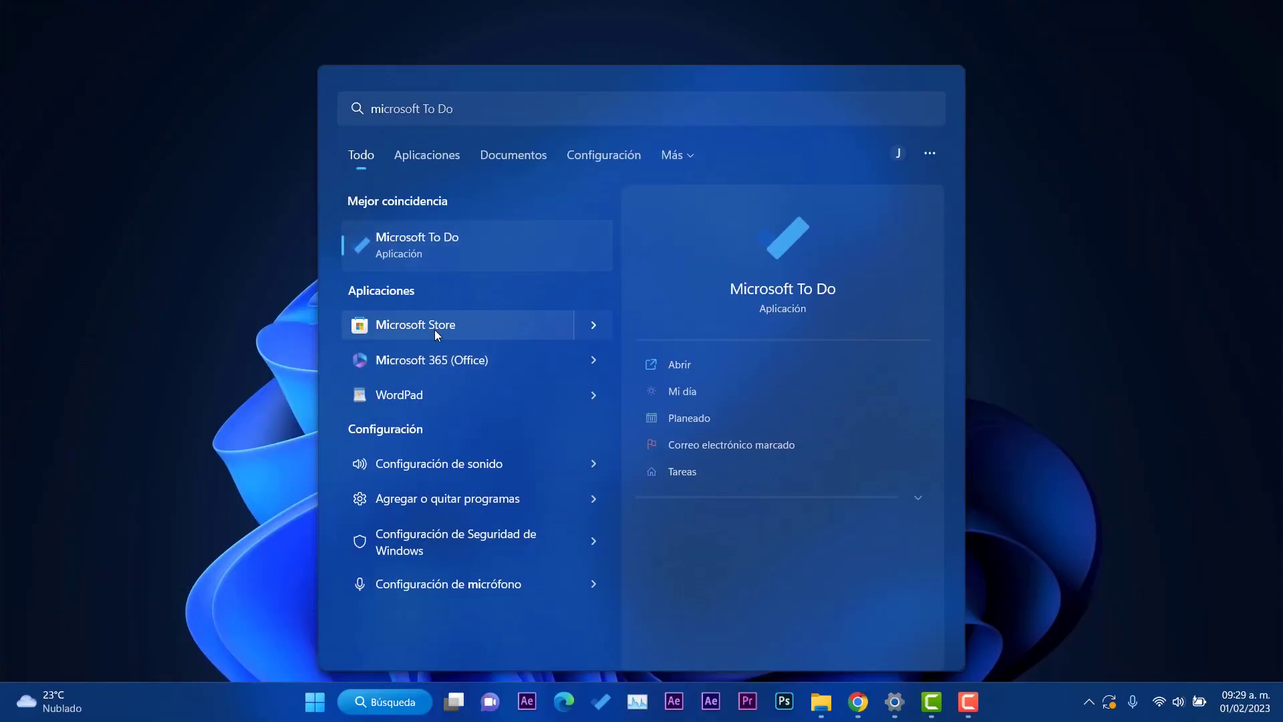
{"action": "left_click", "coordinate": [415, 326]}
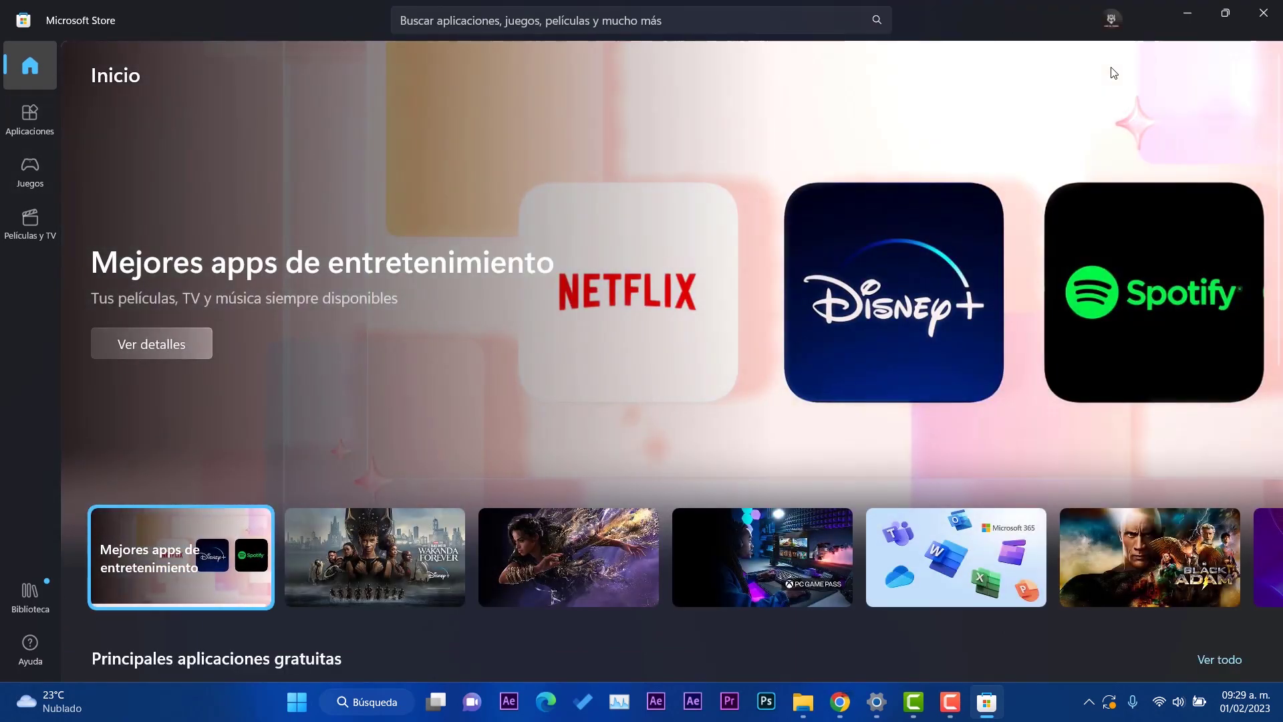
Step: Search the Store for 'windows experince pack', then open Biblioteca with four available updates
{"action": "left_click", "coordinate": [755, 20]}
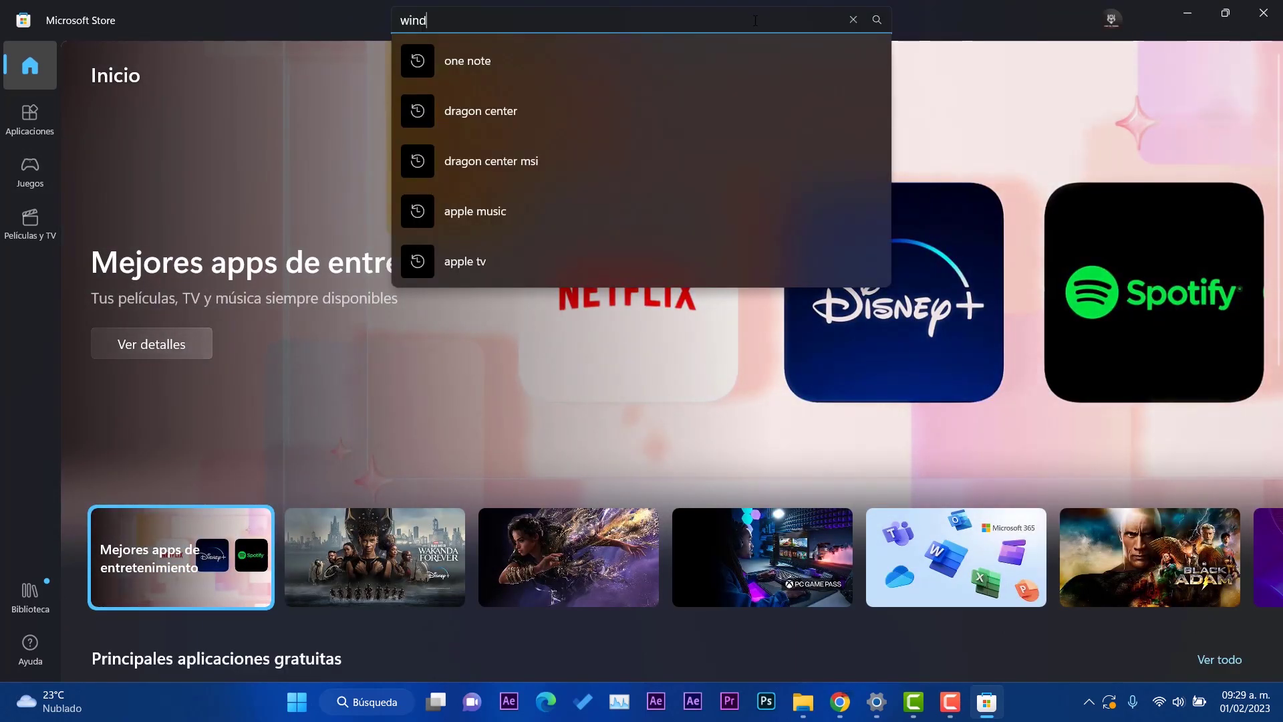
{"action": "type", "text": "windows 1"}
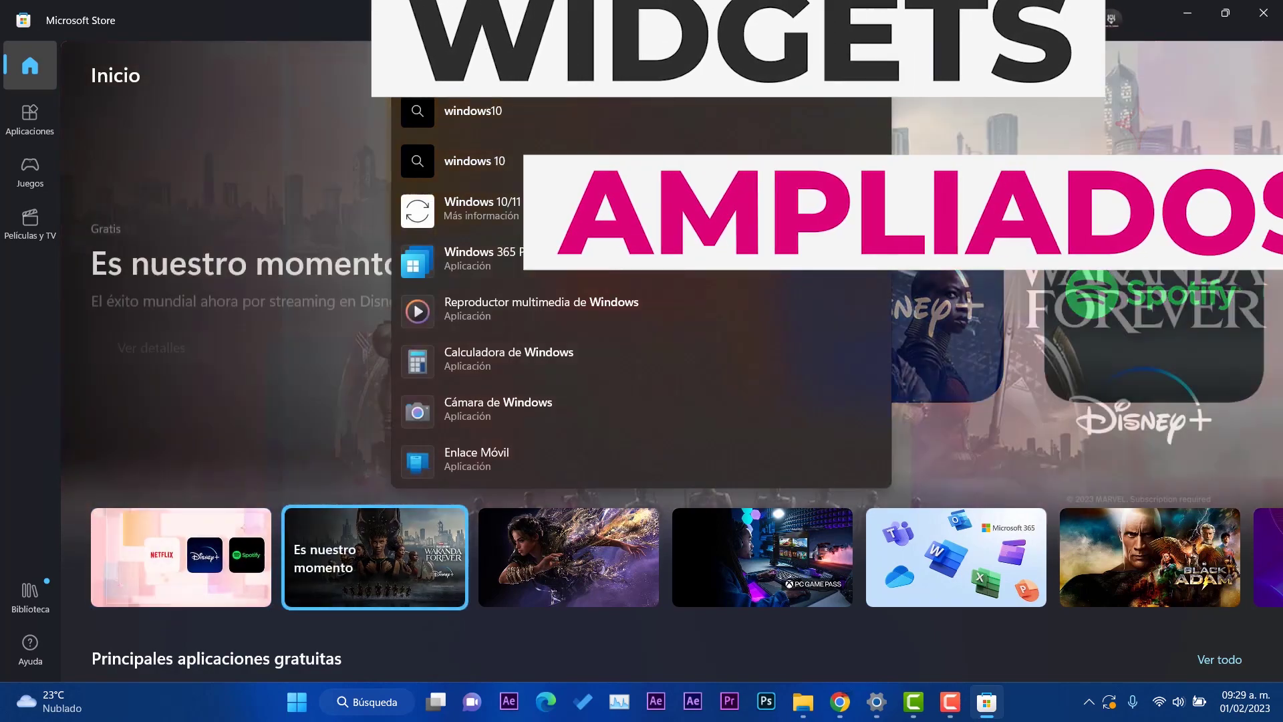
{"action": "key", "text": "Escape"}
{"action": "key", "text": "Return"}
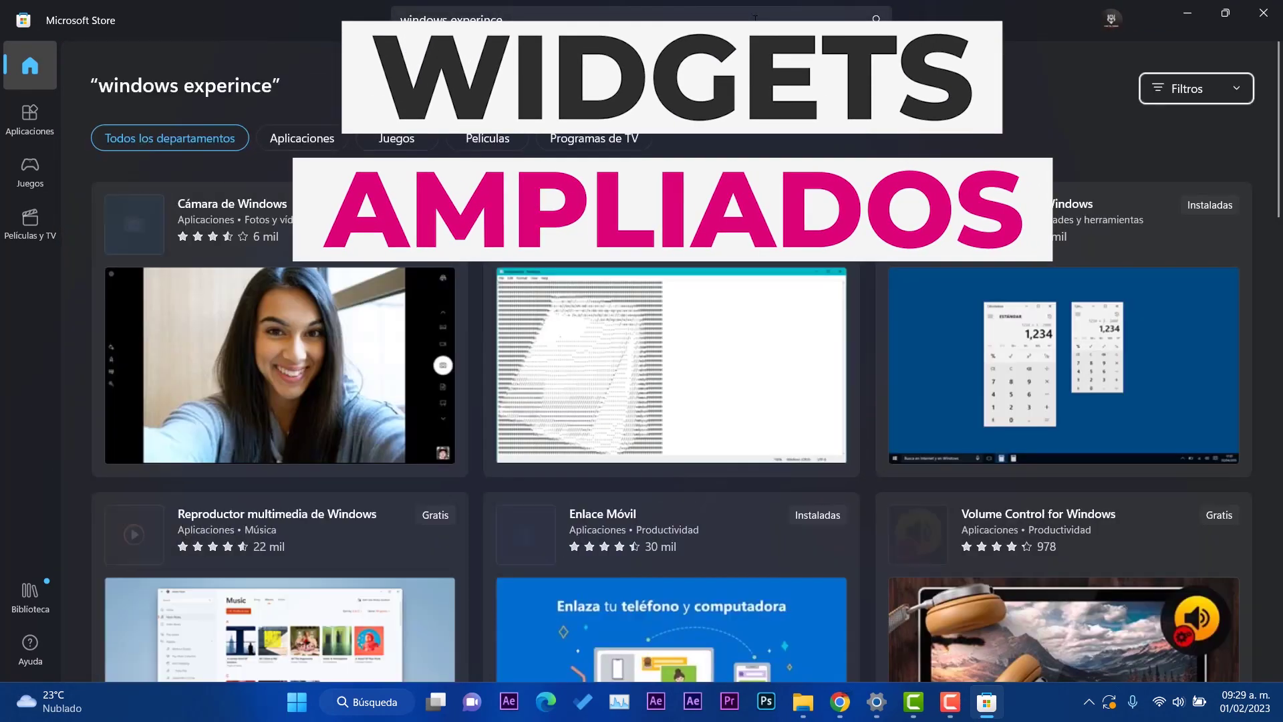
{"action": "left_click", "coordinate": [755, 18]}
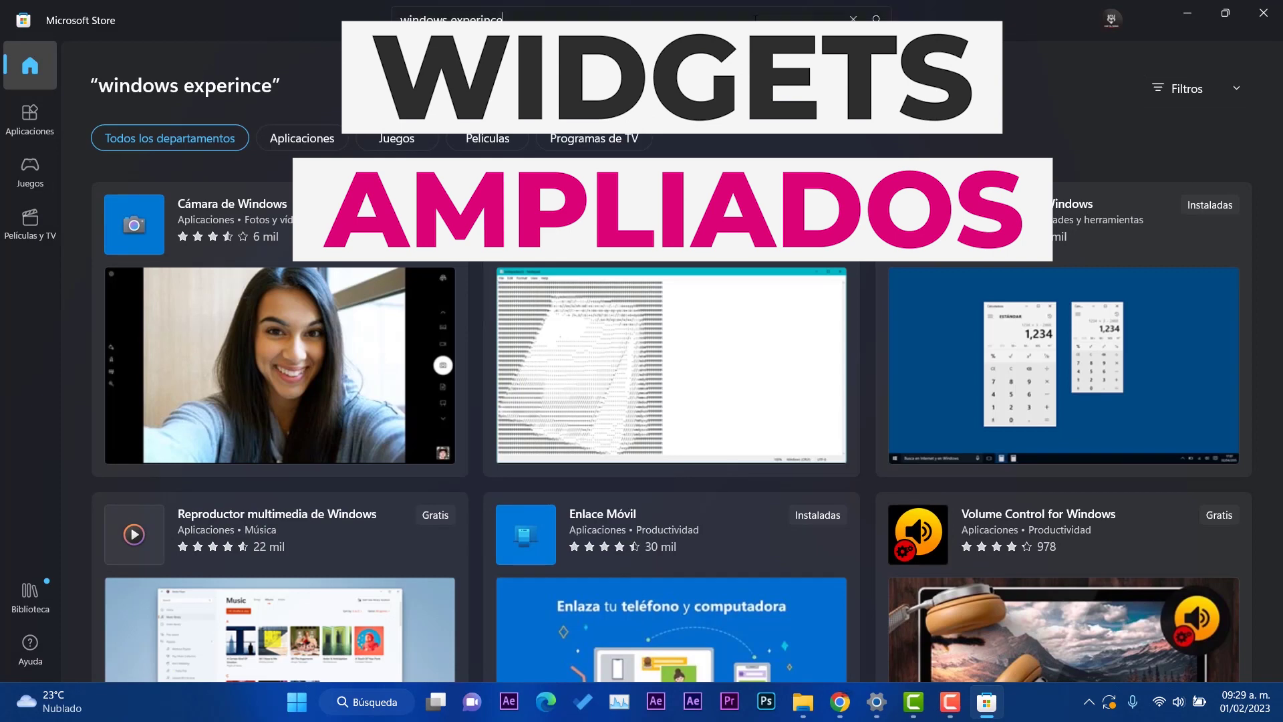
{"action": "type", "text": "pack"}
{"action": "key", "text": "Return"}
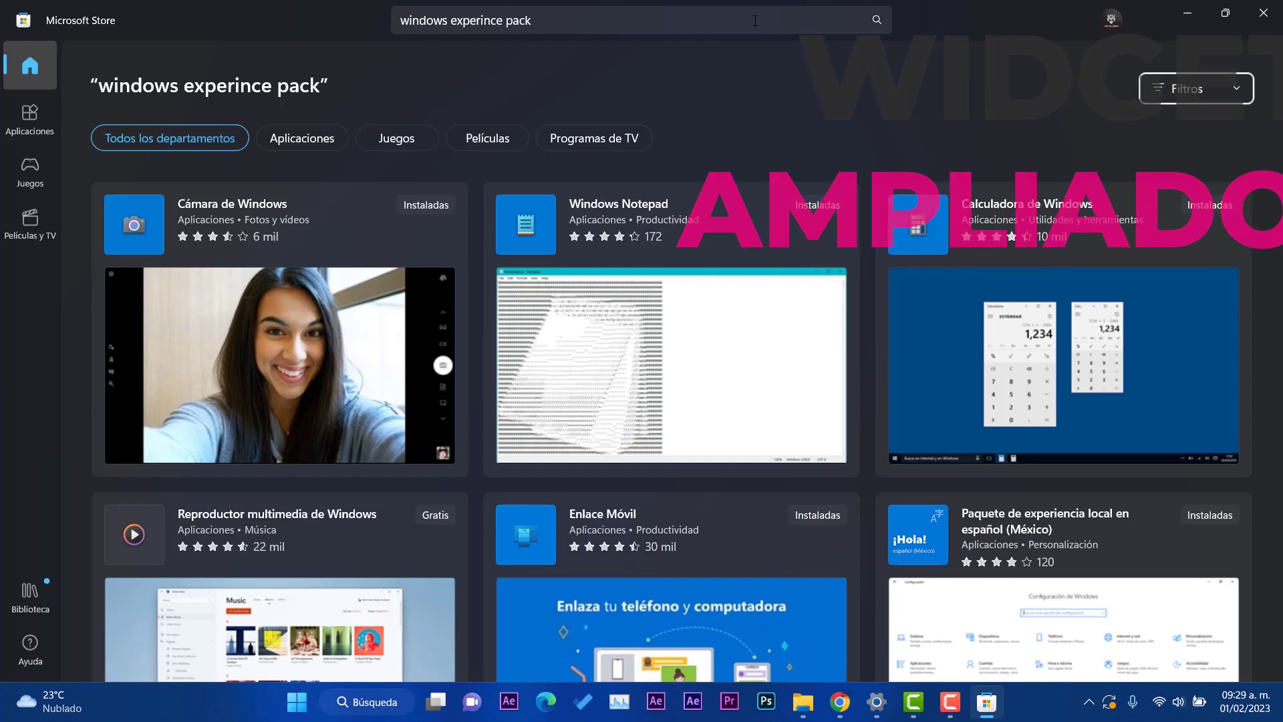
{"action": "left_click", "coordinate": [30, 592]}
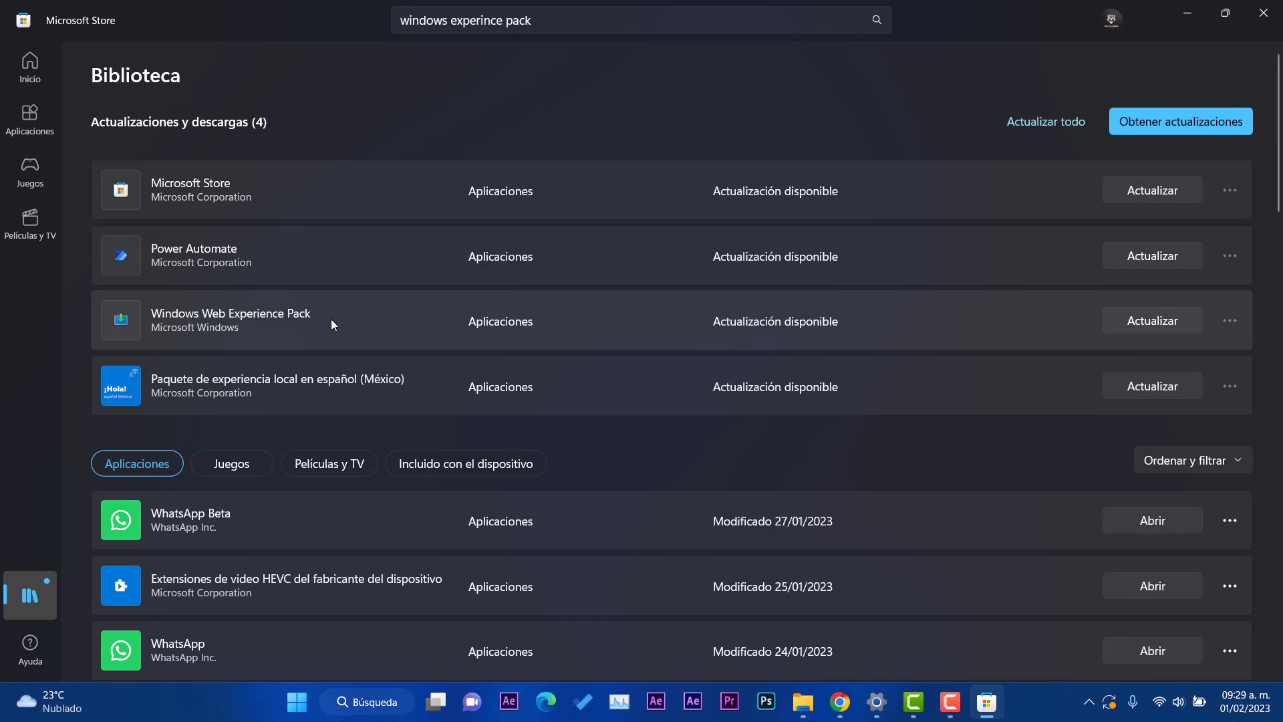
Step: Update Windows Web Experience Pack from Biblioteca and open its product page
{"action": "left_click", "coordinate": [1152, 321]}
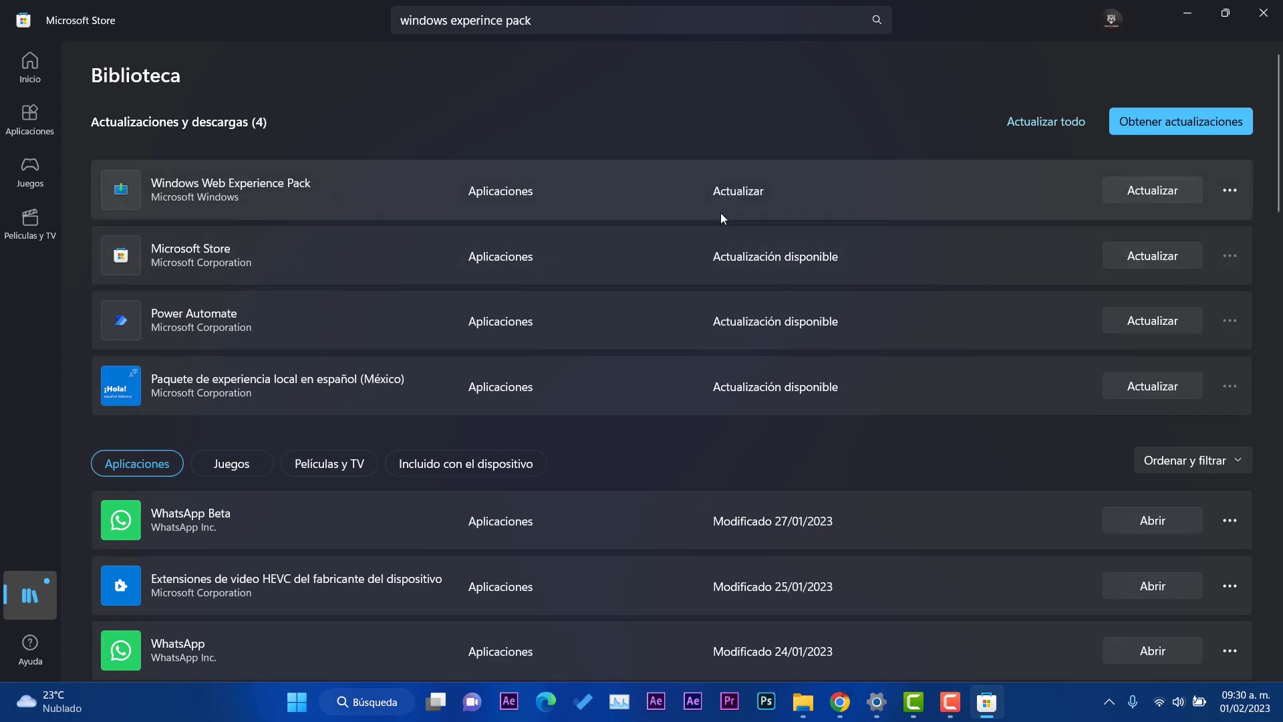
{"action": "left_click", "coordinate": [1243, 188]}
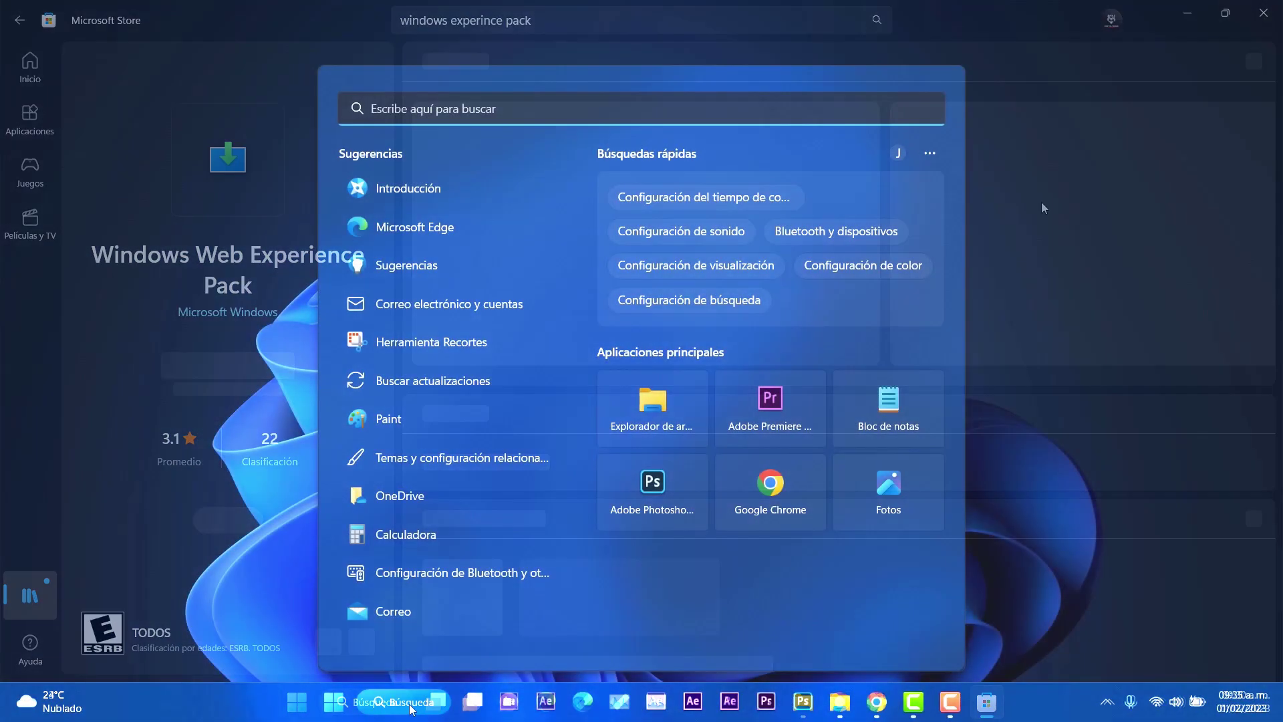
Step: Reopen Microsoft Store from Start search, then minimise it to the desktop
{"action": "type", "text": "microsoft To Do"}
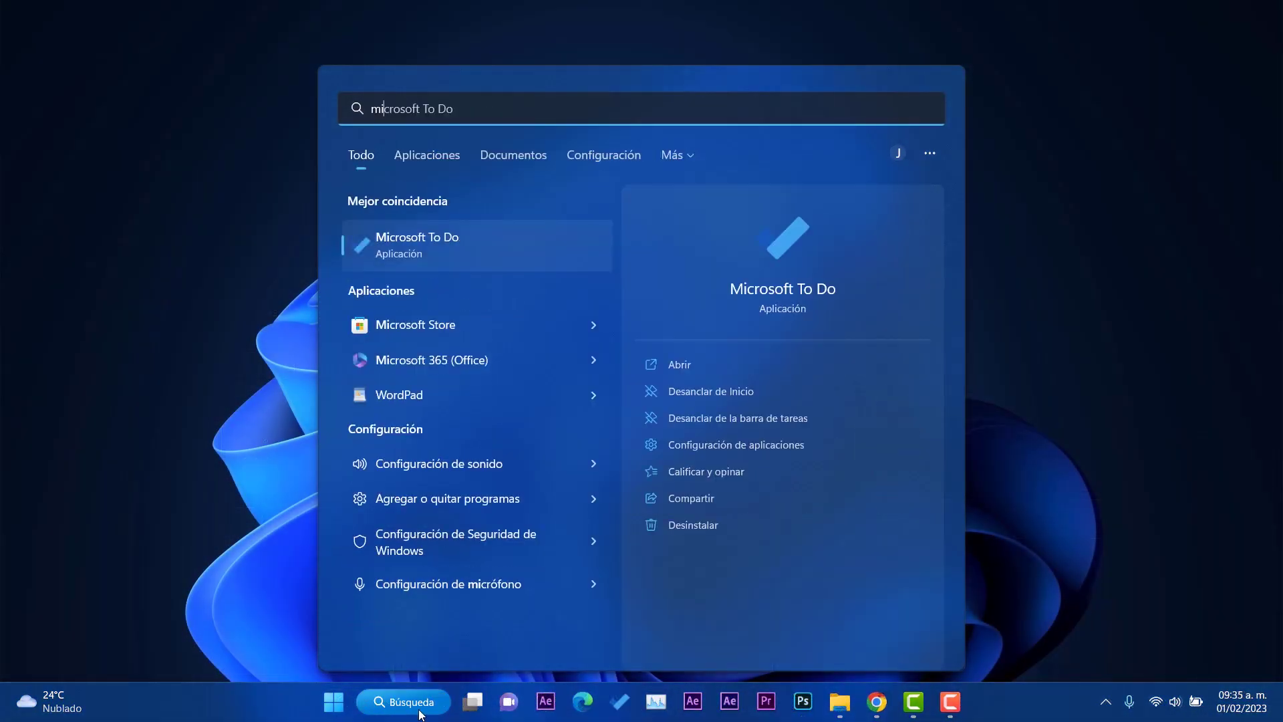
{"action": "left_click", "coordinate": [440, 328]}
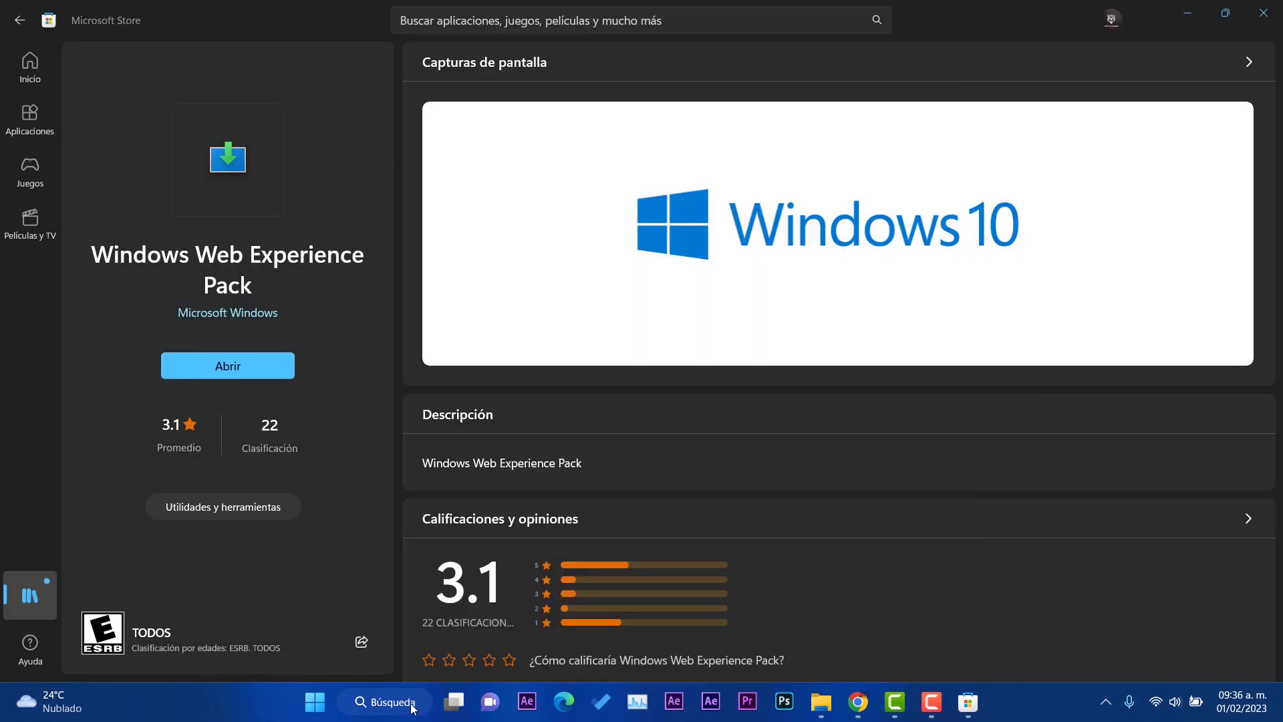
{"action": "left_click", "coordinate": [462, 704]}
{"action": "left_click", "coordinate": [461, 704]}
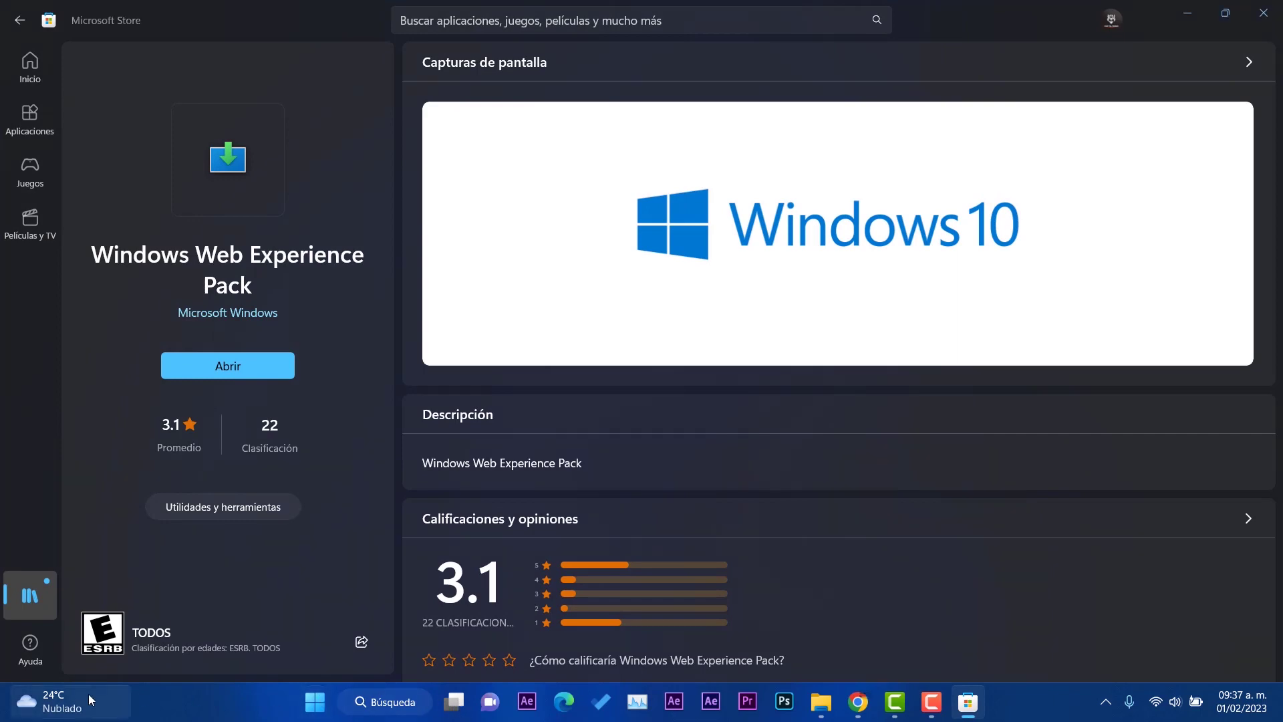
{"action": "mouse_move", "coordinate": [88, 694]}
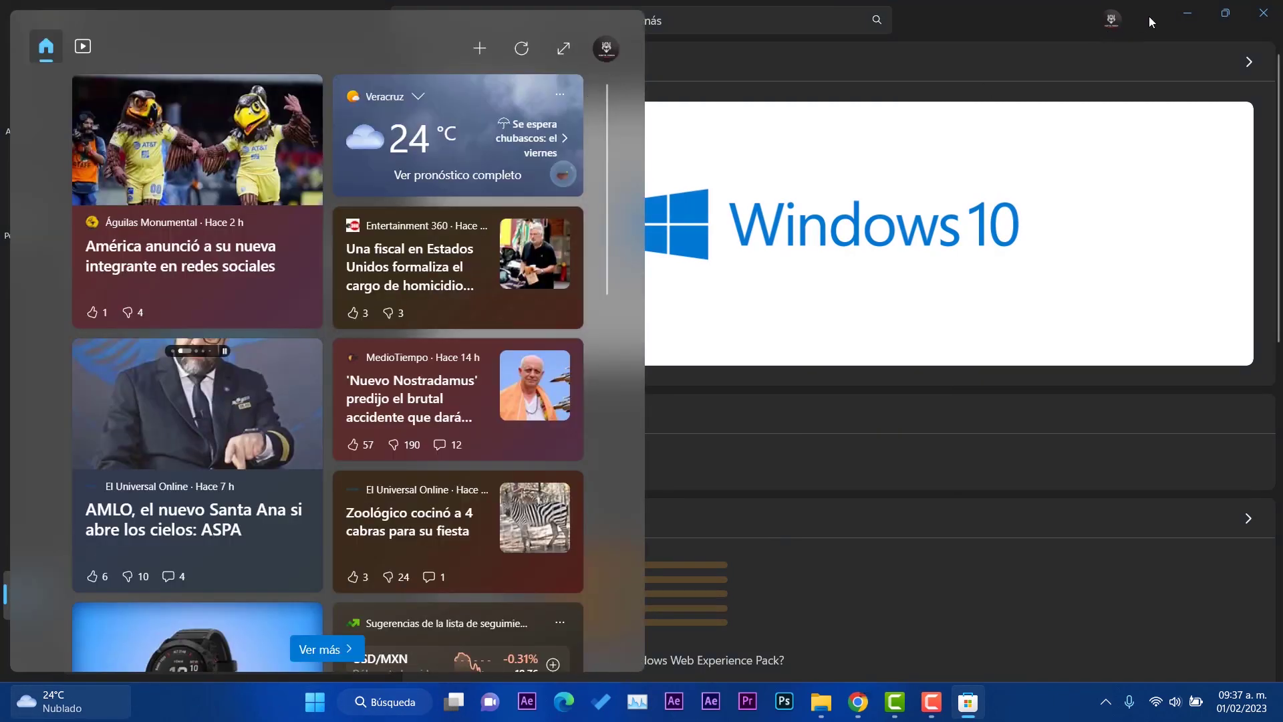
{"action": "left_click", "coordinate": [1187, 12]}
{"action": "left_click", "coordinate": [1187, 12]}
Step: Expand the Widgets panel to full screen, scroll its feed, and dismiss the security notification
{"action": "mouse_move", "coordinate": [15, 701]}
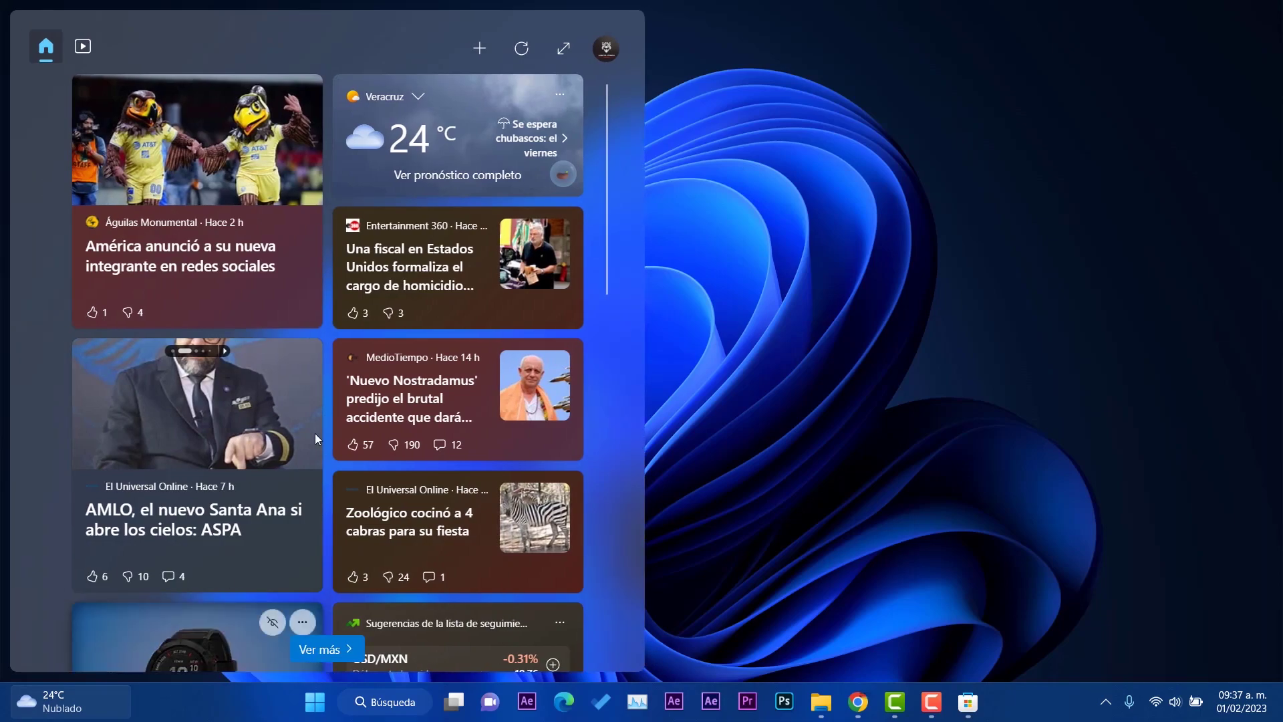
{"action": "left_click", "coordinate": [564, 48]}
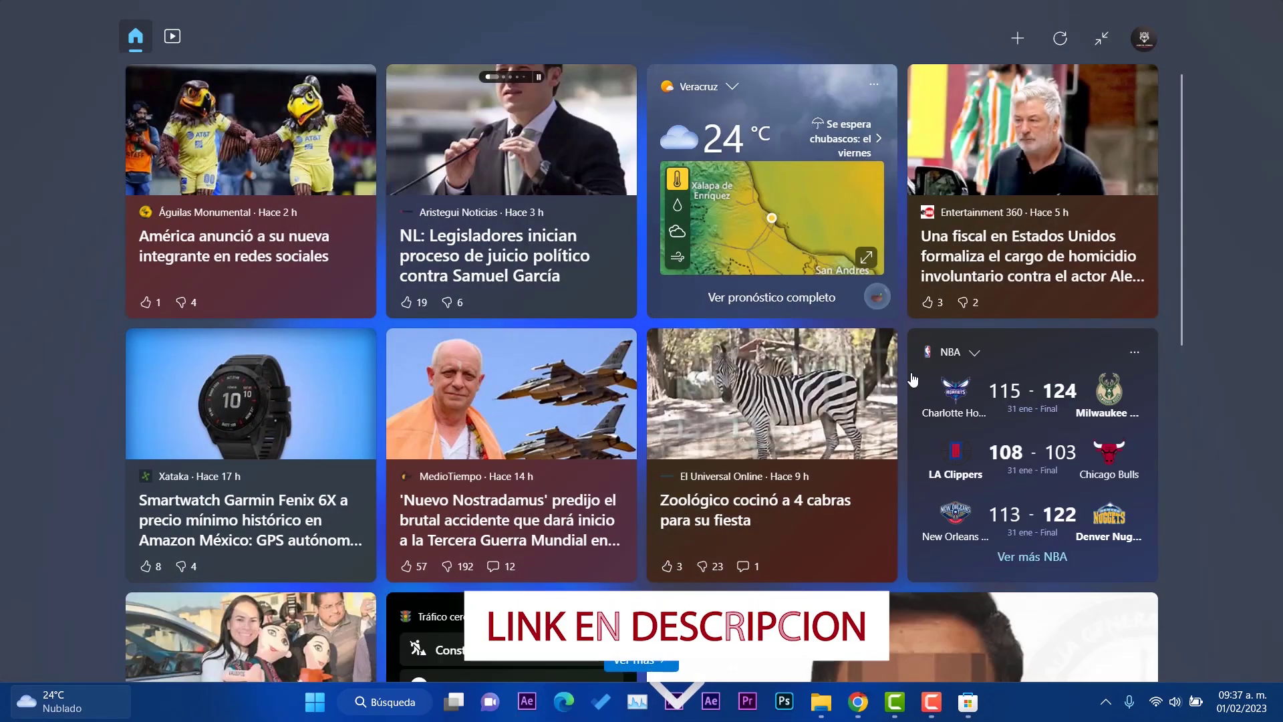
{"action": "scroll", "coordinate": [888, 464], "scroll_direction": "down", "scroll_amount": 20}
{"action": "scroll", "coordinate": [887, 463], "scroll_direction": "down", "scroll_amount": 3}
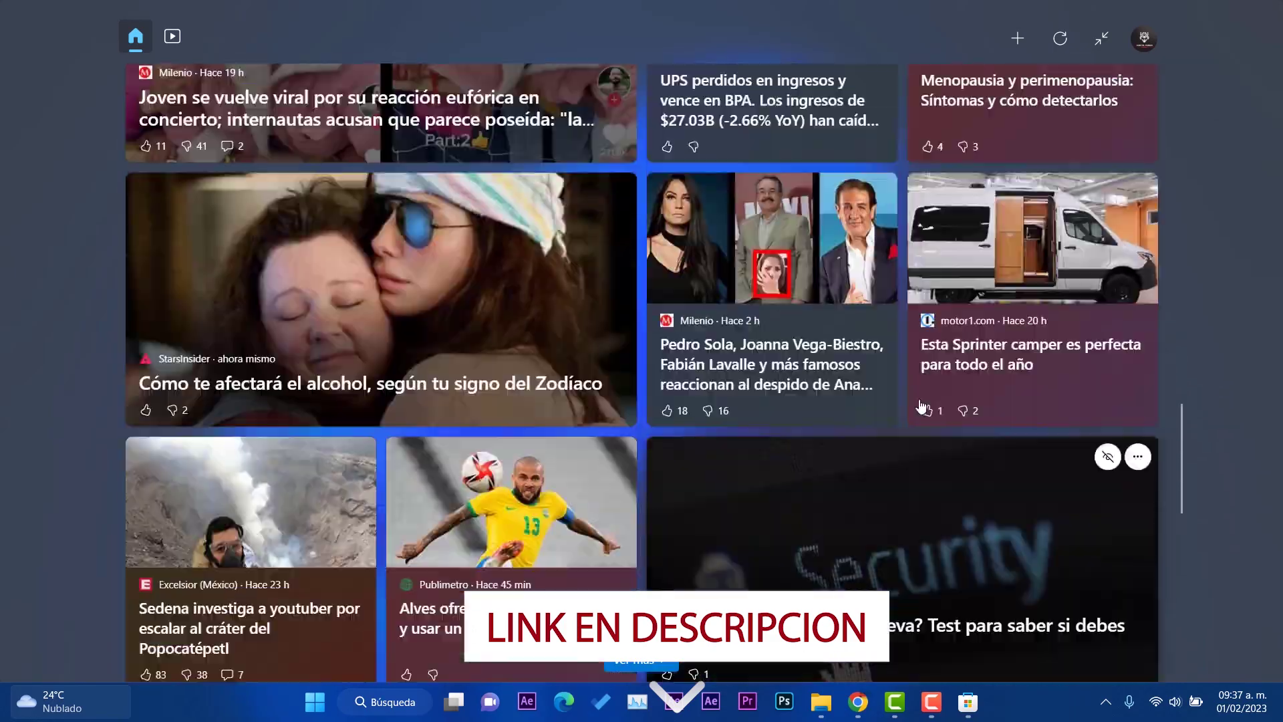
{"action": "scroll", "coordinate": [1042, 253], "scroll_direction": "up", "scroll_amount": 15}
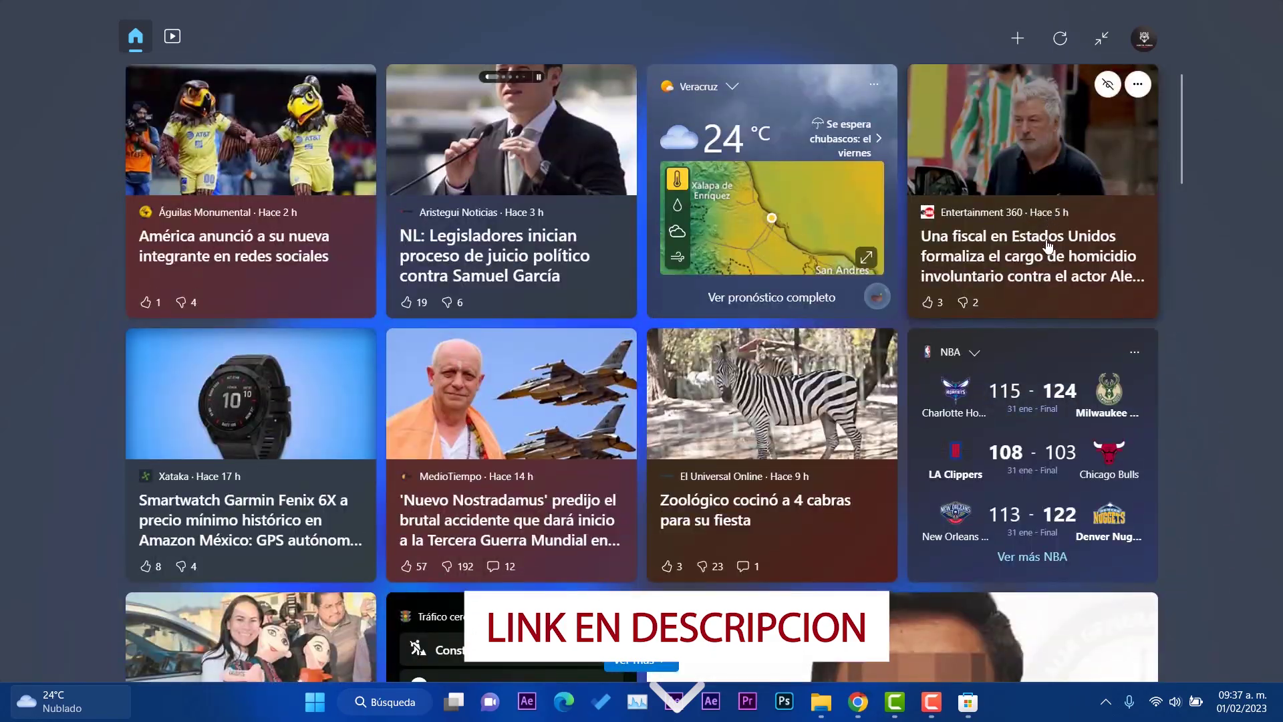
{"action": "scroll", "coordinate": [1048, 246], "scroll_direction": "down", "scroll_amount": 20}
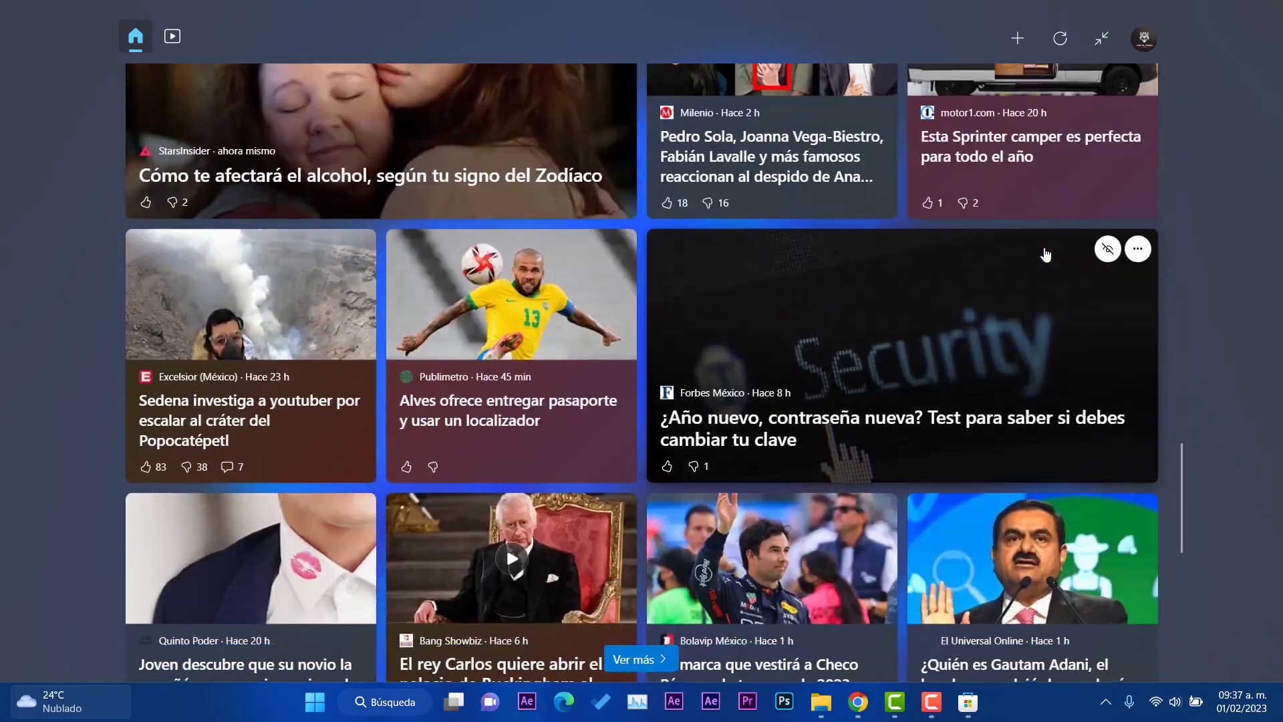
{"action": "scroll", "coordinate": [1046, 254], "scroll_direction": "down", "scroll_amount": 10}
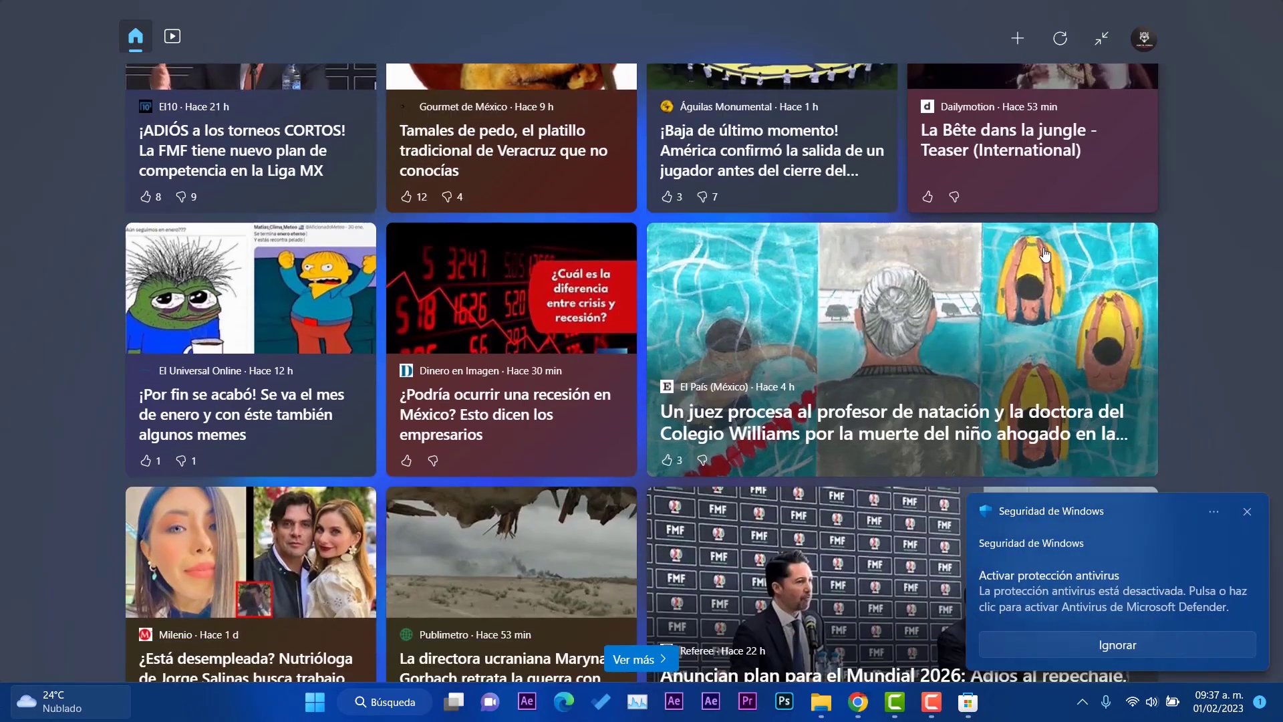
{"action": "scroll", "coordinate": [1046, 254], "scroll_direction": "down", "scroll_amount": 5}
{"action": "left_click", "coordinate": [1247, 511]}
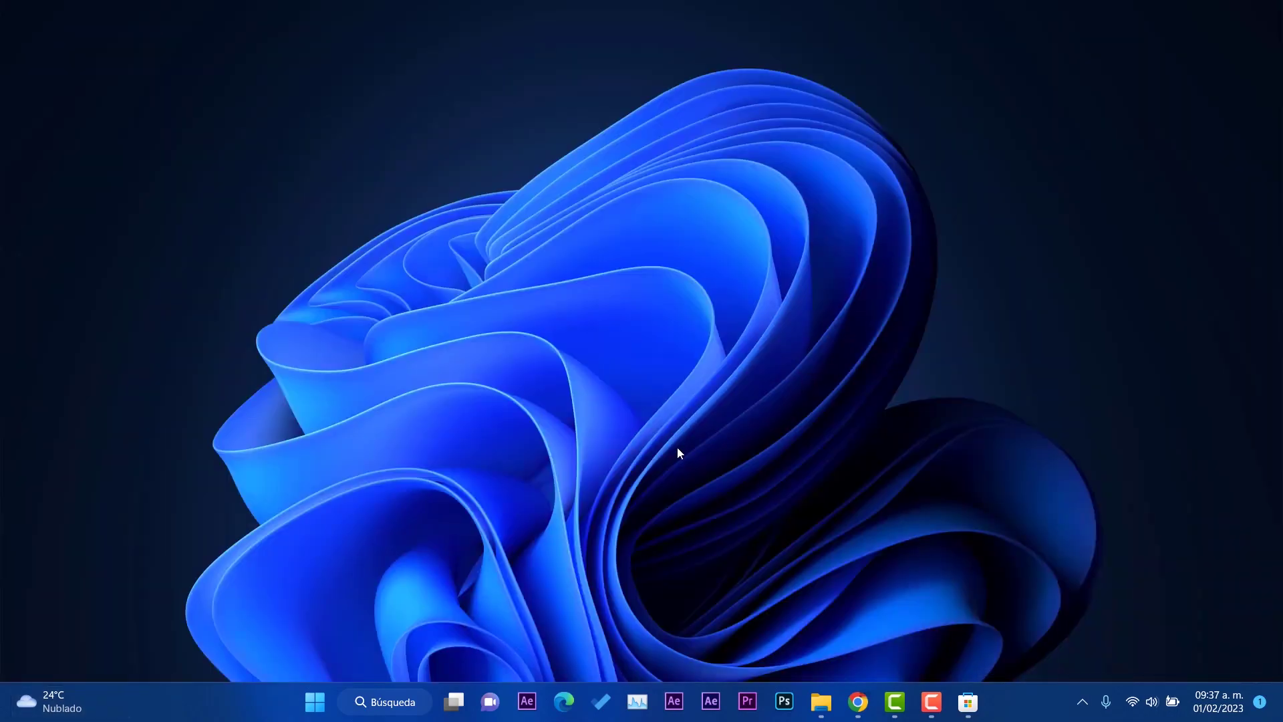
Step: Reopen Widgets, shrink it to side size, refresh the news feed and open video news
{"action": "left_click", "coordinate": [30, 710]}
{"action": "scroll", "coordinate": [762, 492], "scroll_direction": "down", "scroll_amount": 15}
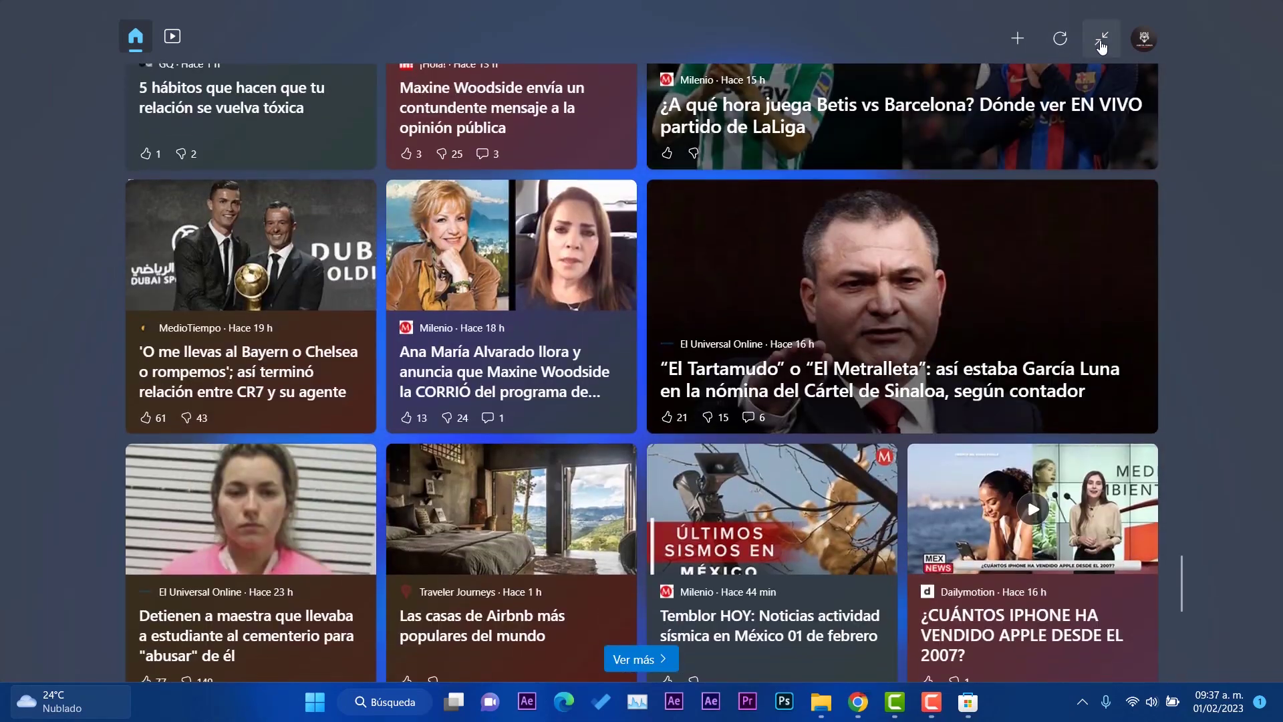
{"action": "left_click", "coordinate": [1102, 42]}
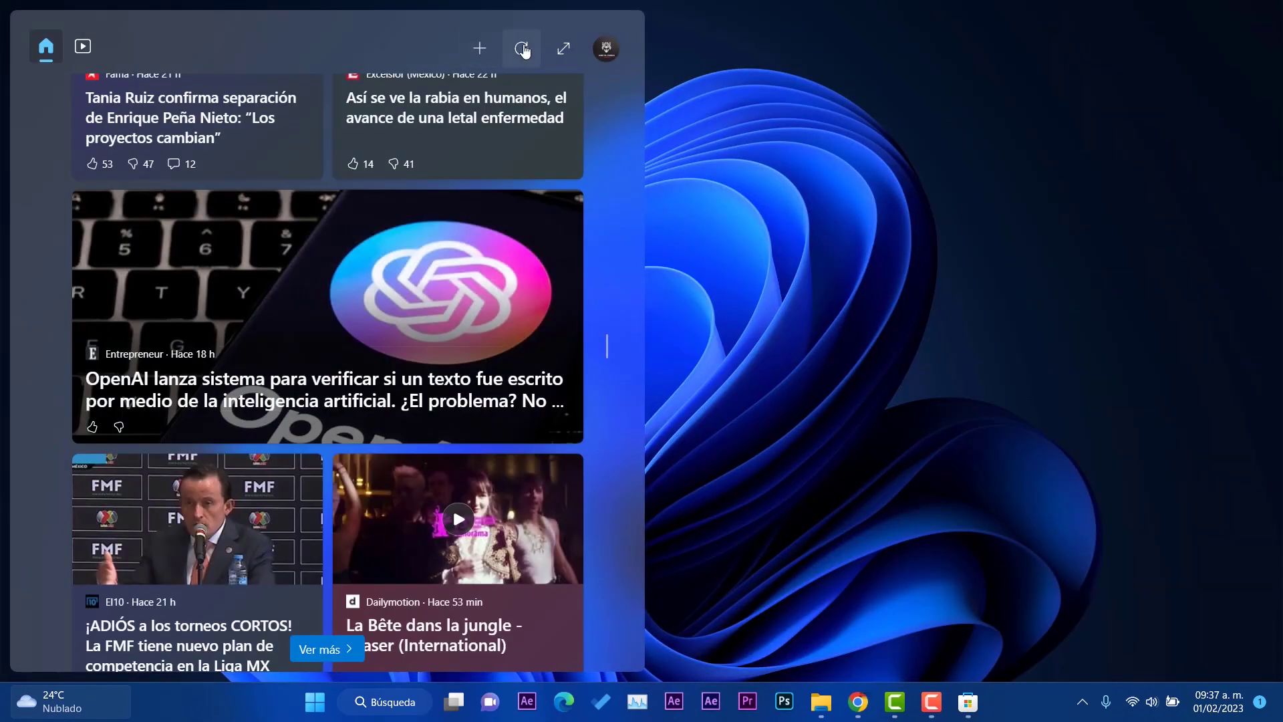
{"action": "left_click", "coordinate": [522, 49]}
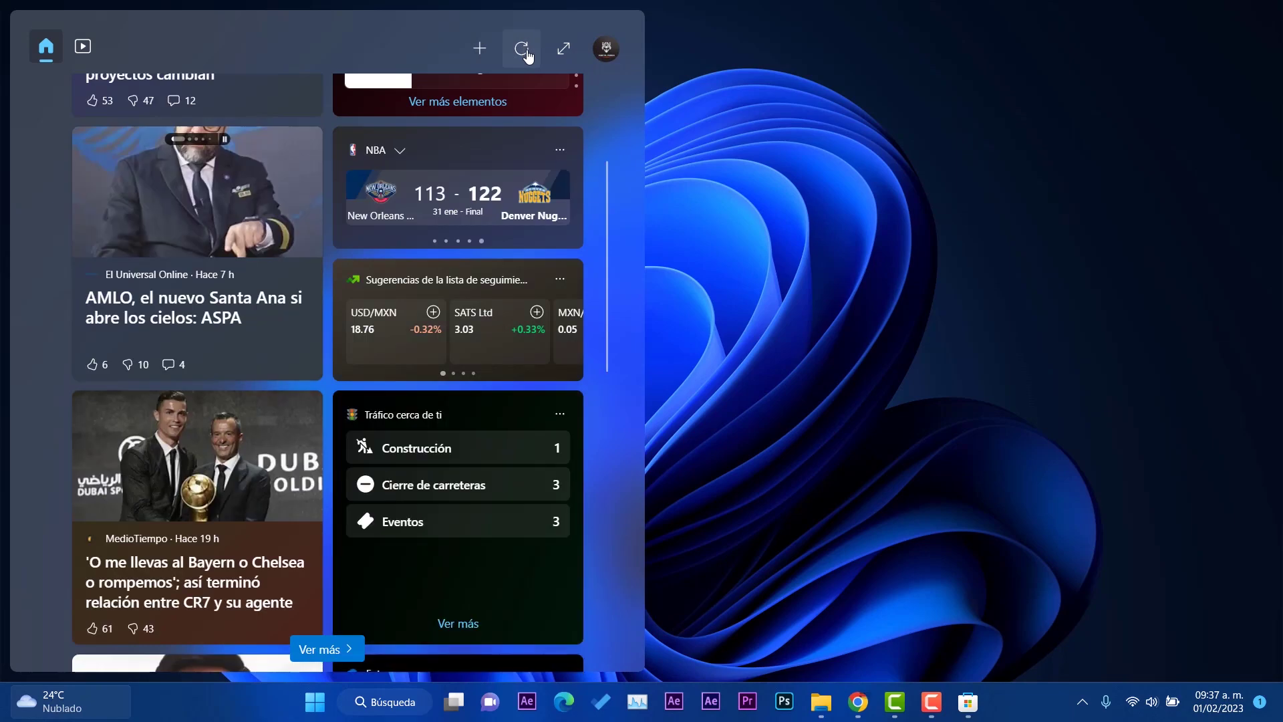
{"action": "left_click", "coordinate": [83, 47]}
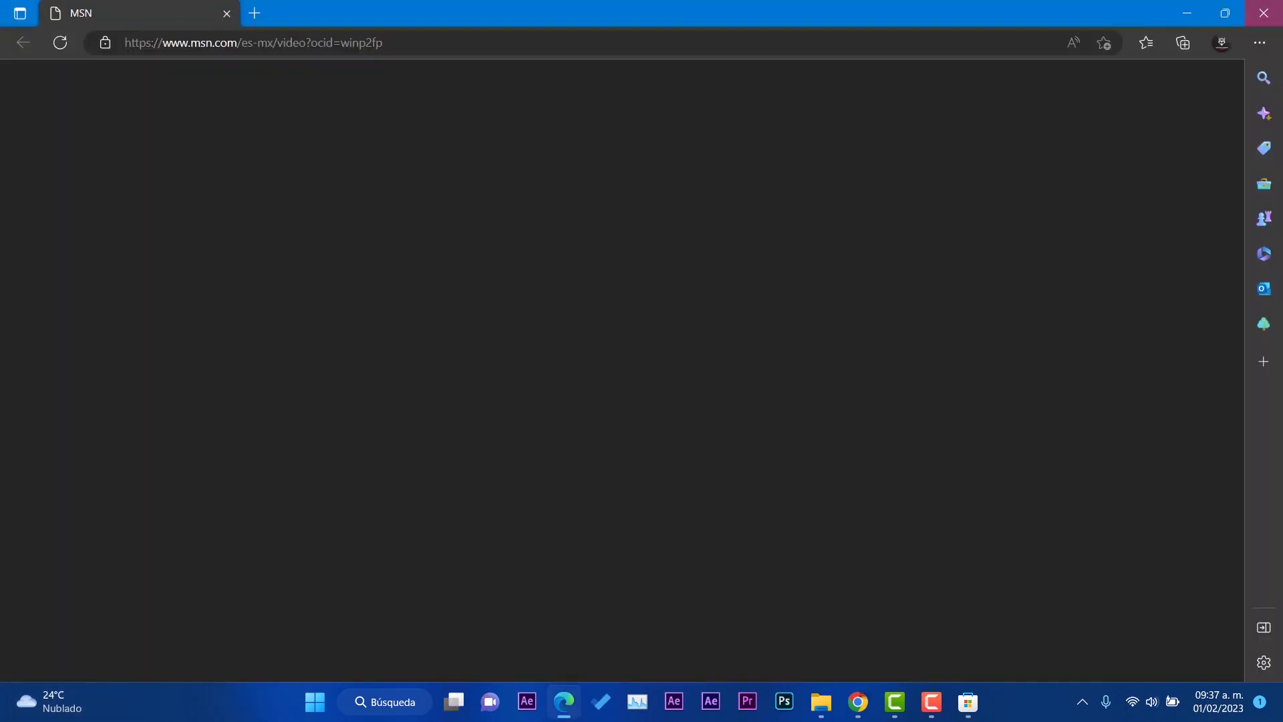
Step: Return to the desktop and reopen the Widgets news panel
{"action": "key", "text": "super+d"}
{"action": "left_click", "coordinate": [34, 707]}
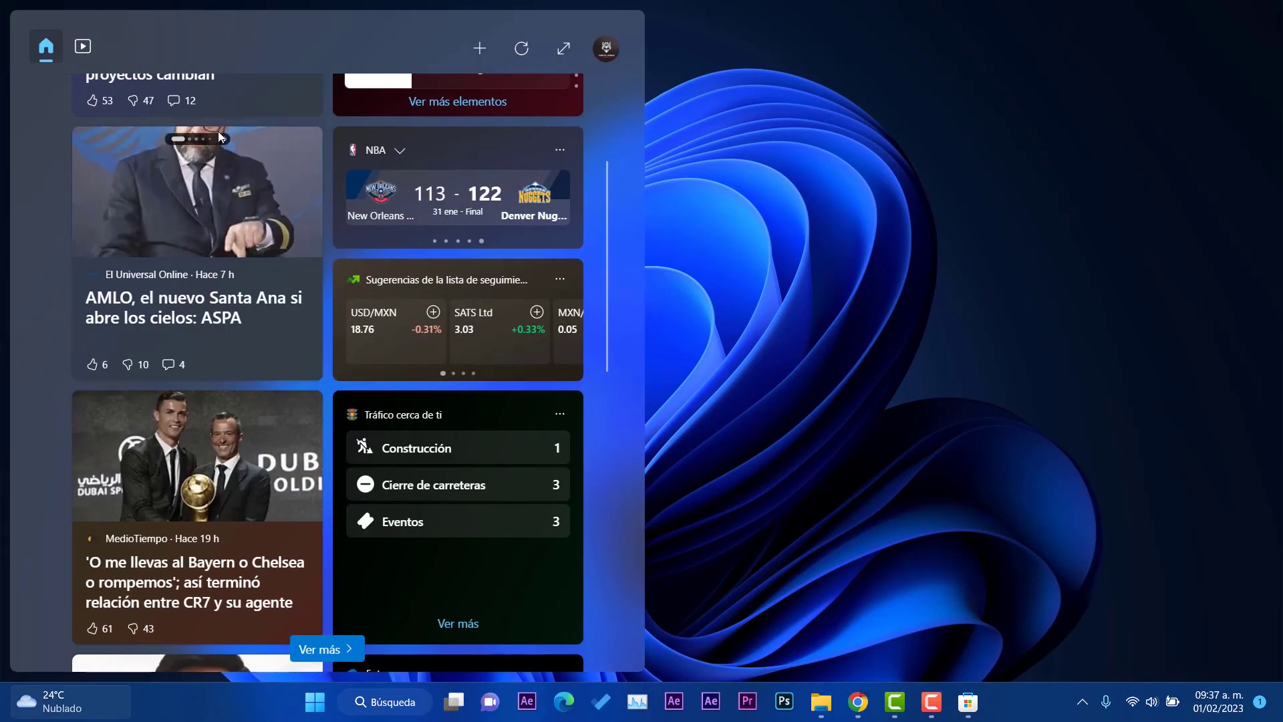
{"action": "scroll", "coordinate": [372, 358], "scroll_direction": "down", "scroll_amount": 10}
{"action": "scroll", "coordinate": [482, 374], "scroll_direction": "up", "scroll_amount": 10}
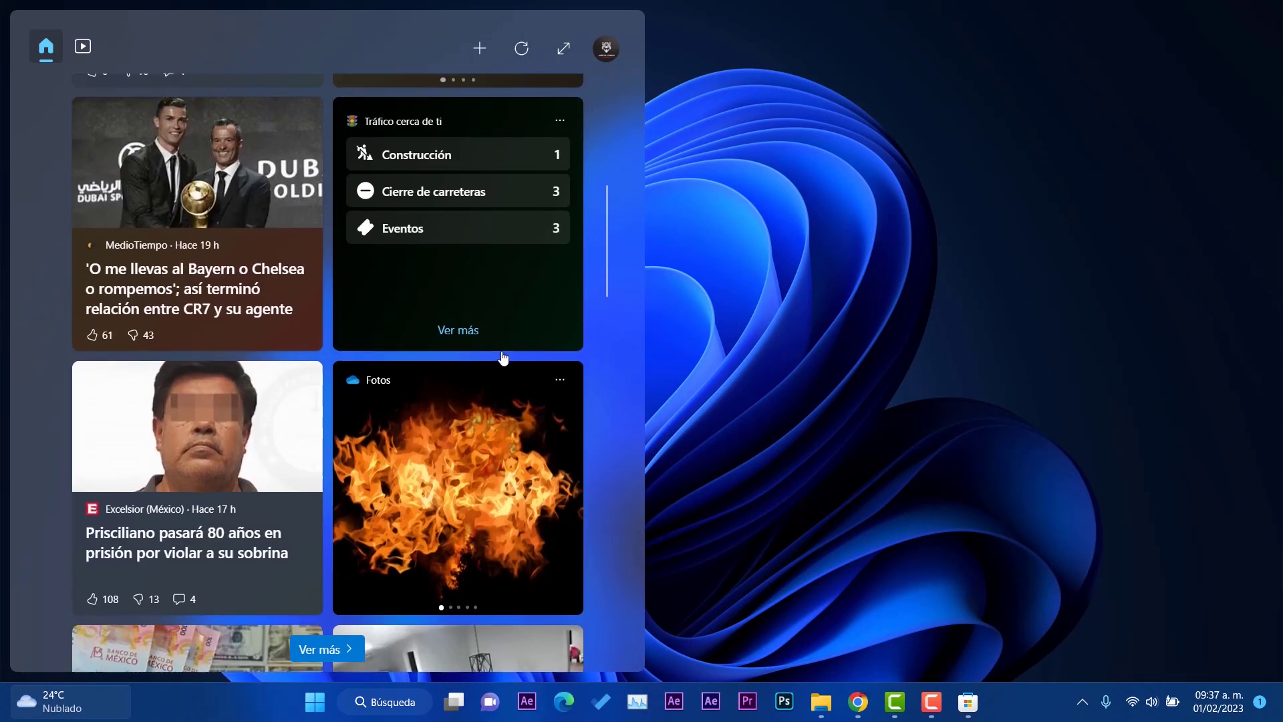
Step: Pin the El tiempo weather widget from the add-widgets list
{"action": "left_click", "coordinate": [480, 48]}
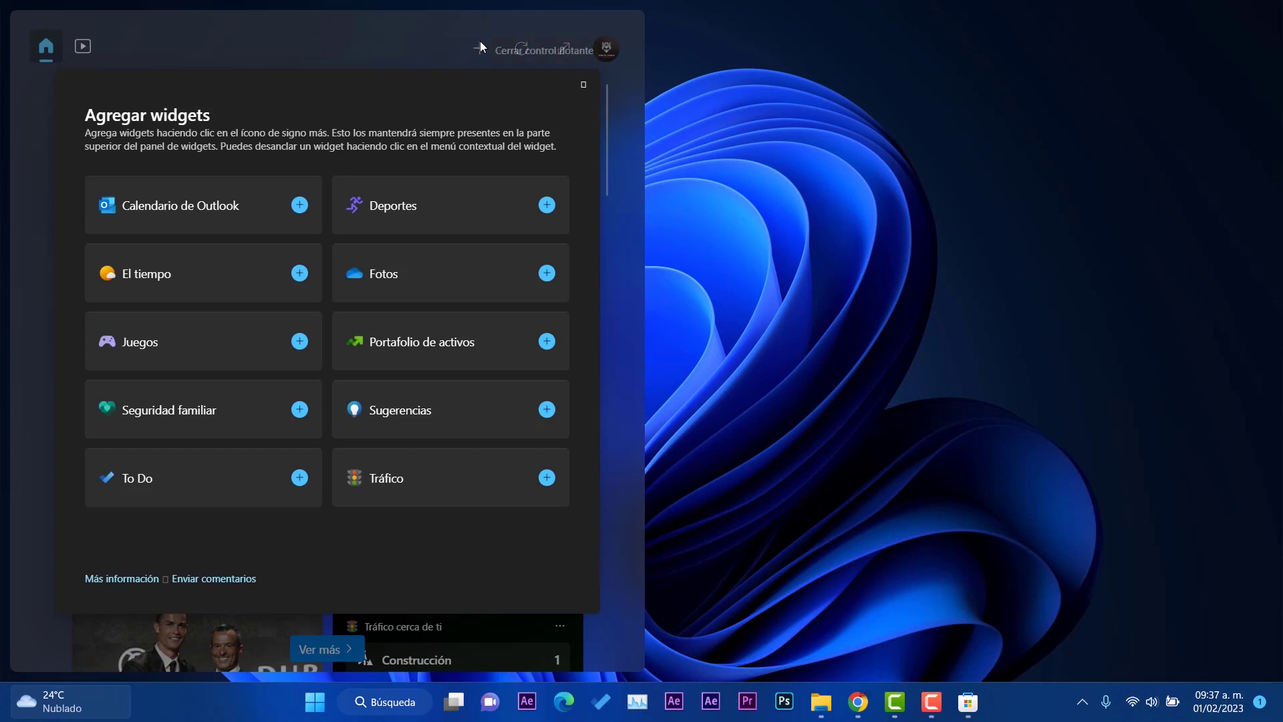
{"action": "left_click", "coordinate": [301, 344]}
{"action": "left_click", "coordinate": [299, 274]}
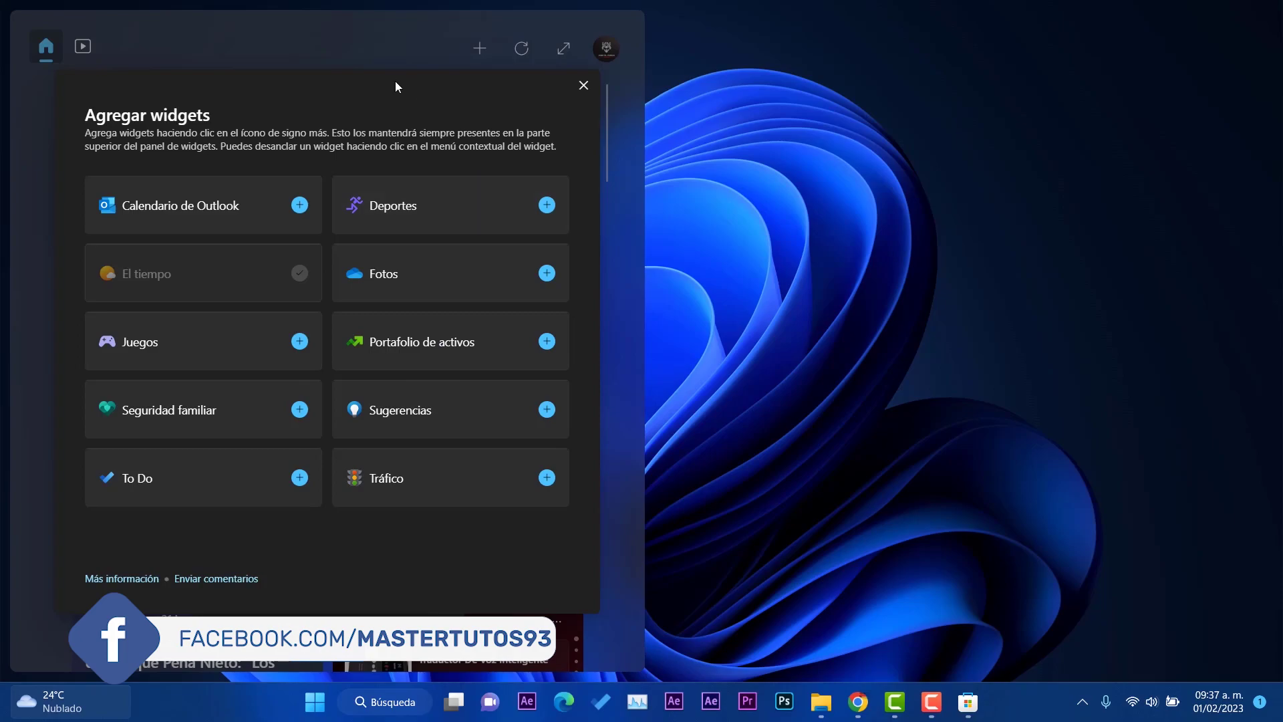
{"action": "left_click", "coordinate": [583, 86]}
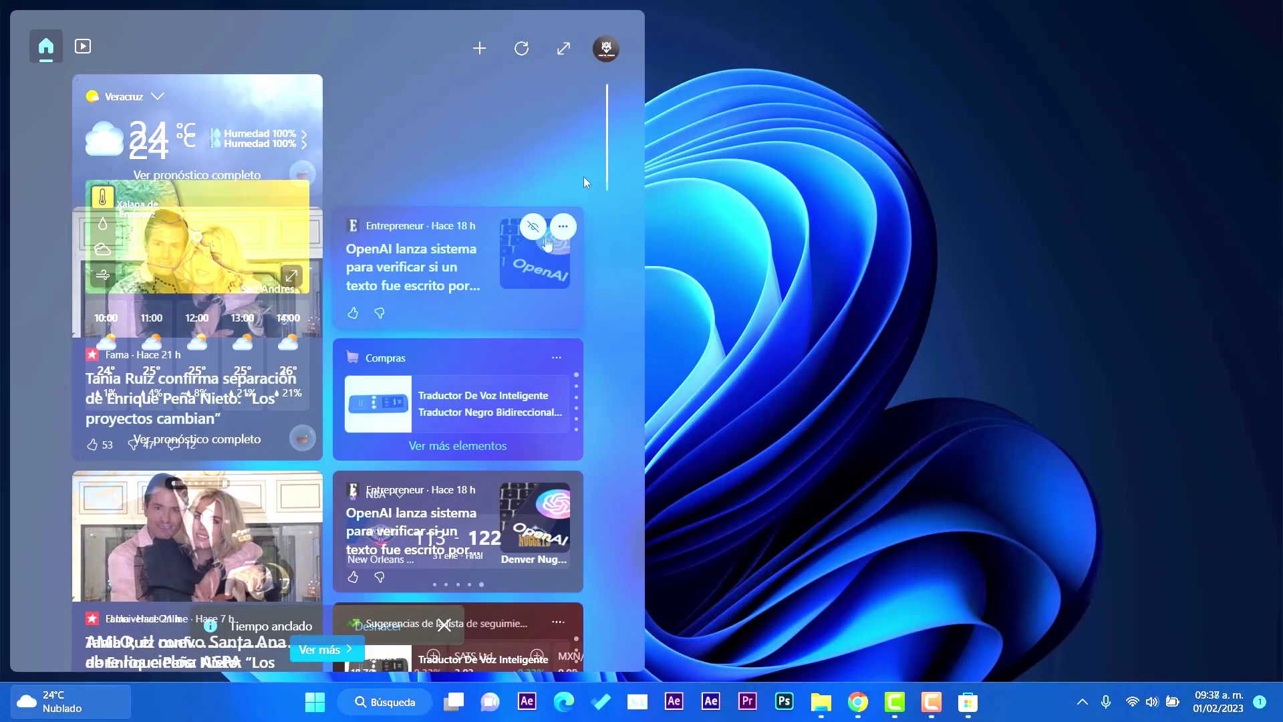
{"action": "scroll", "coordinate": [547, 251], "scroll_direction": "down", "scroll_amount": 10}
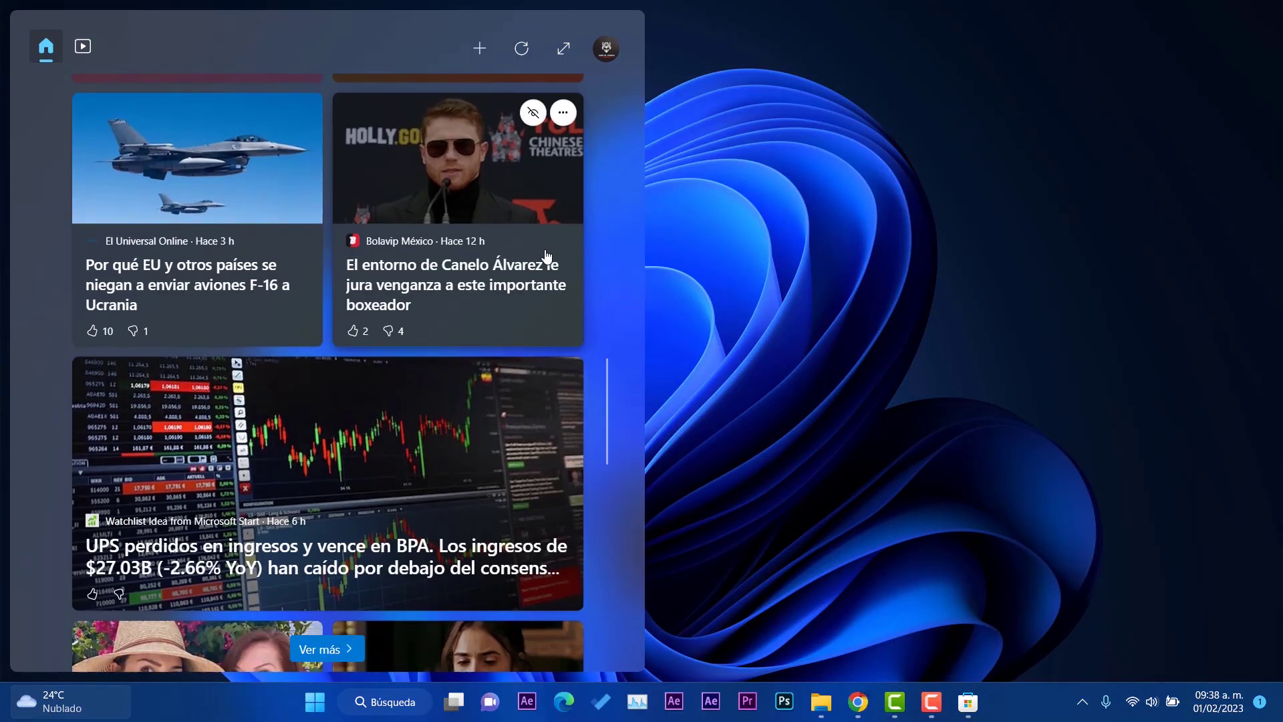
{"action": "scroll", "coordinate": [547, 256], "scroll_direction": "down", "scroll_amount": 5}
Step: Revisit the widget list, scroll the feed, and expand the widgets board to full screen
{"action": "left_click", "coordinate": [478, 48]}
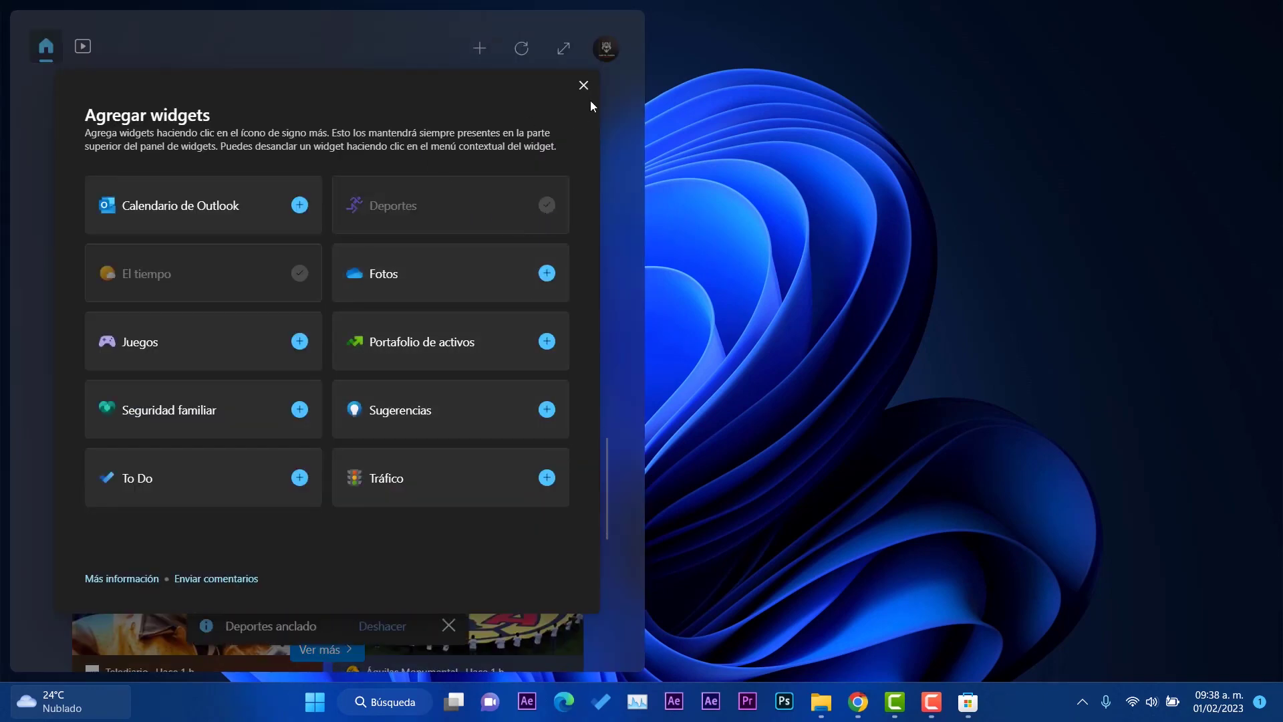
{"action": "left_click", "coordinate": [583, 84]}
{"action": "scroll", "coordinate": [582, 252], "scroll_direction": "down", "scroll_amount": 10}
{"action": "scroll", "coordinate": [583, 252], "scroll_direction": "down", "scroll_amount": 15}
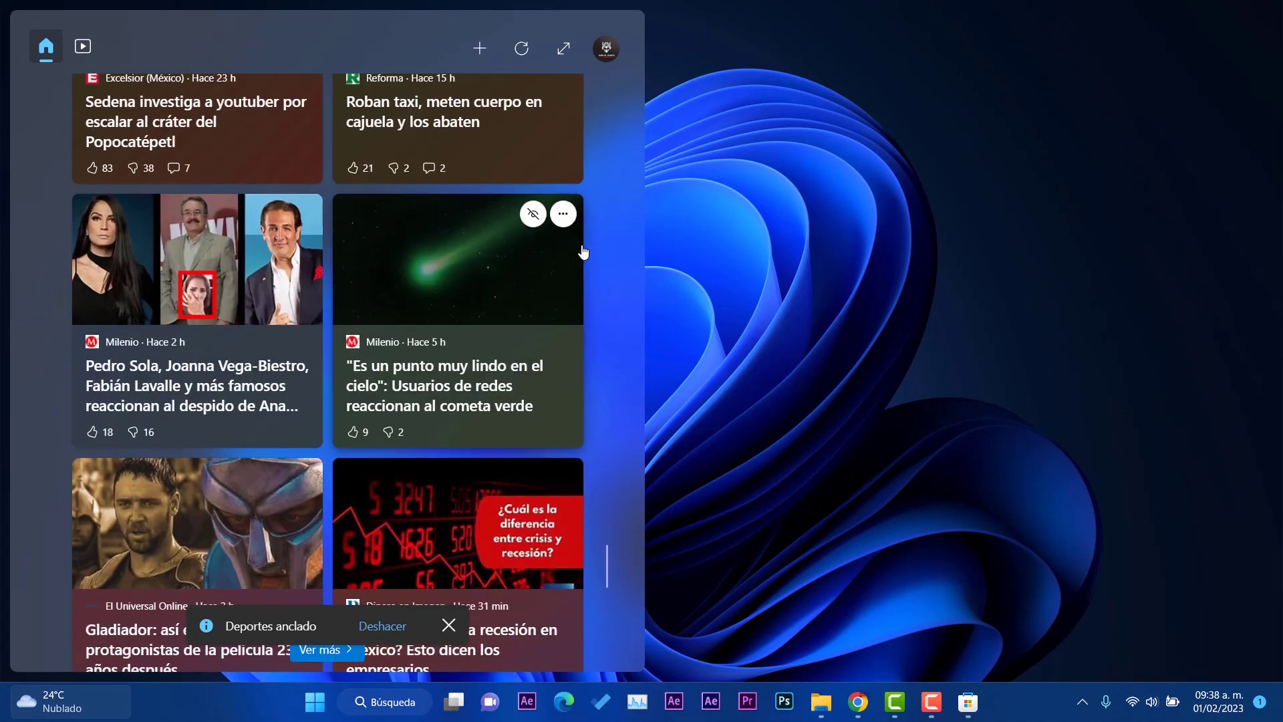
{"action": "scroll", "coordinate": [583, 252], "scroll_direction": "down", "scroll_amount": 10}
{"action": "left_click", "coordinate": [569, 48]}
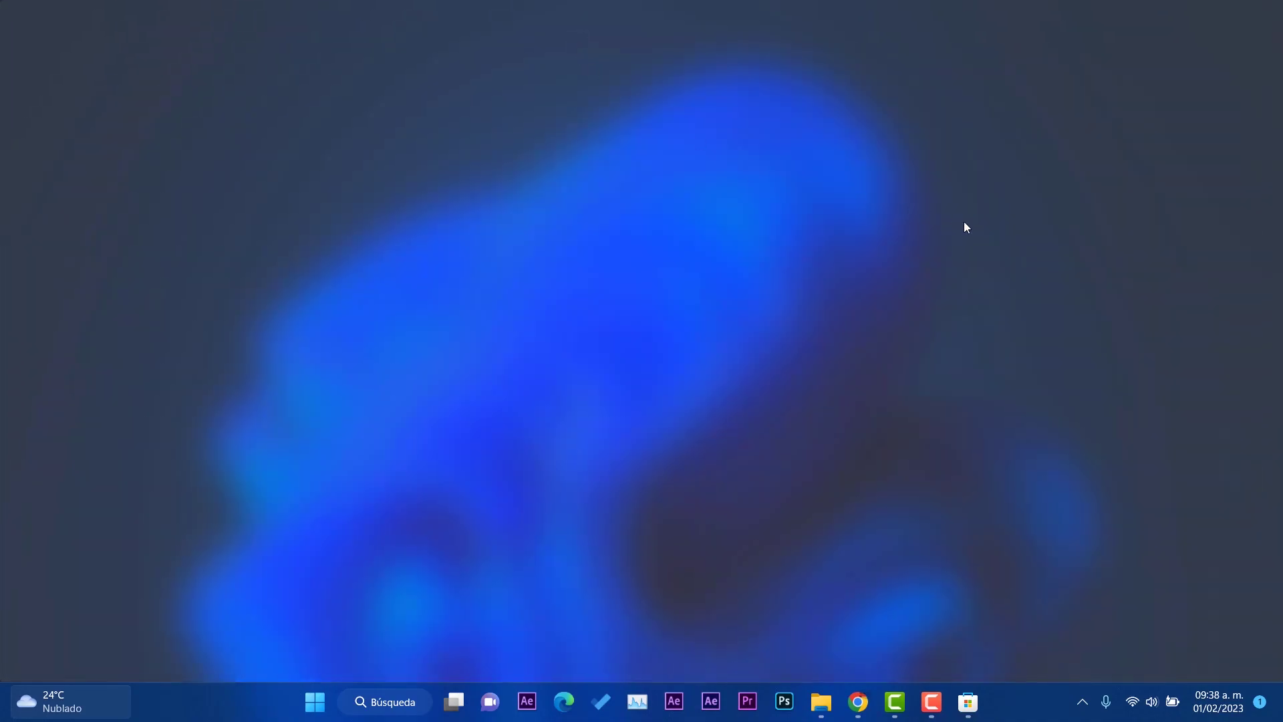
{"action": "scroll", "coordinate": [971, 224], "scroll_direction": "down", "scroll_amount": 5}
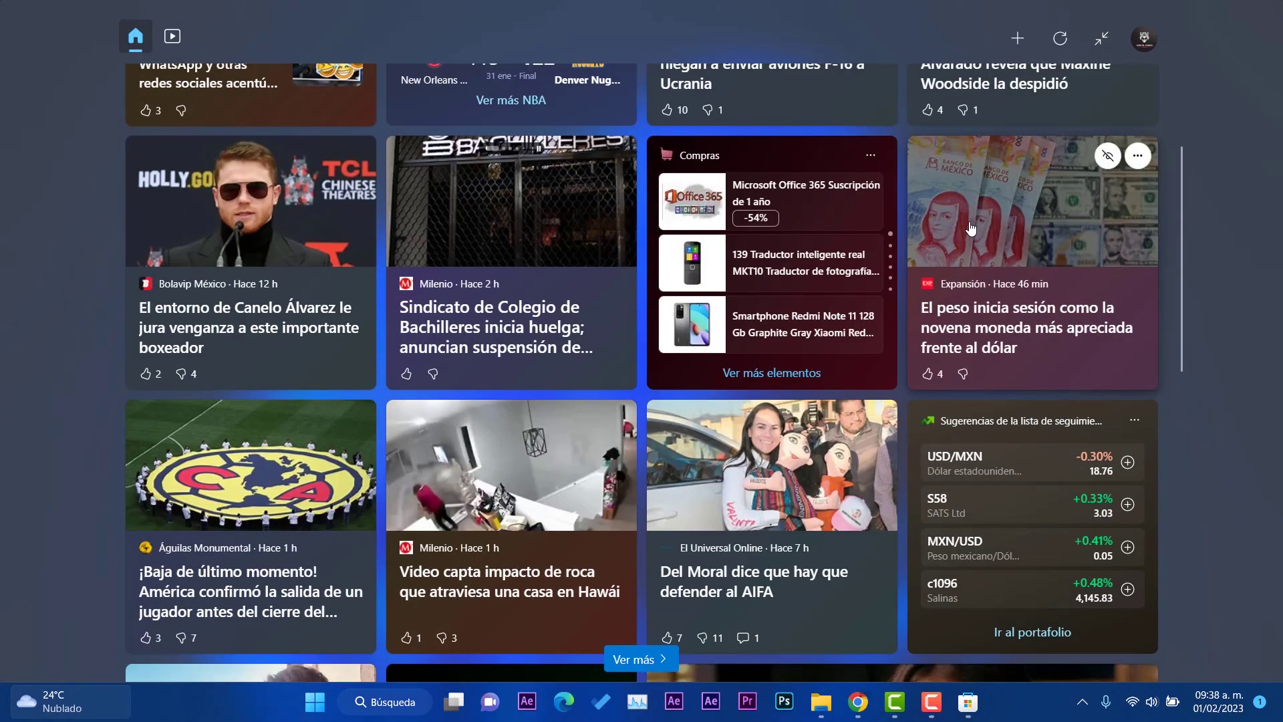
{"action": "scroll", "coordinate": [971, 229], "scroll_direction": "down", "scroll_amount": 20}
{"action": "scroll", "coordinate": [901, 404], "scroll_direction": "up", "scroll_amount": 15}
{"action": "scroll", "coordinate": [900, 403], "scroll_direction": "down", "scroll_amount": 8}
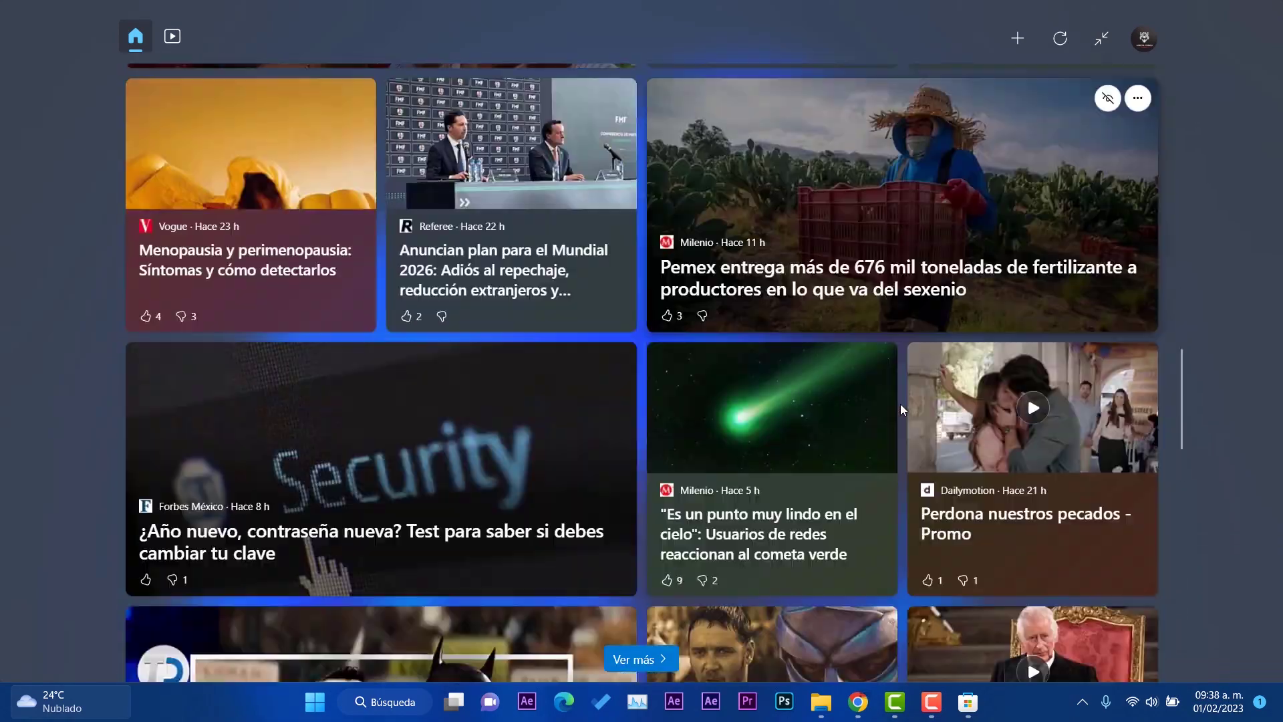
{"action": "scroll", "coordinate": [900, 404], "scroll_direction": "down", "scroll_amount": 20}
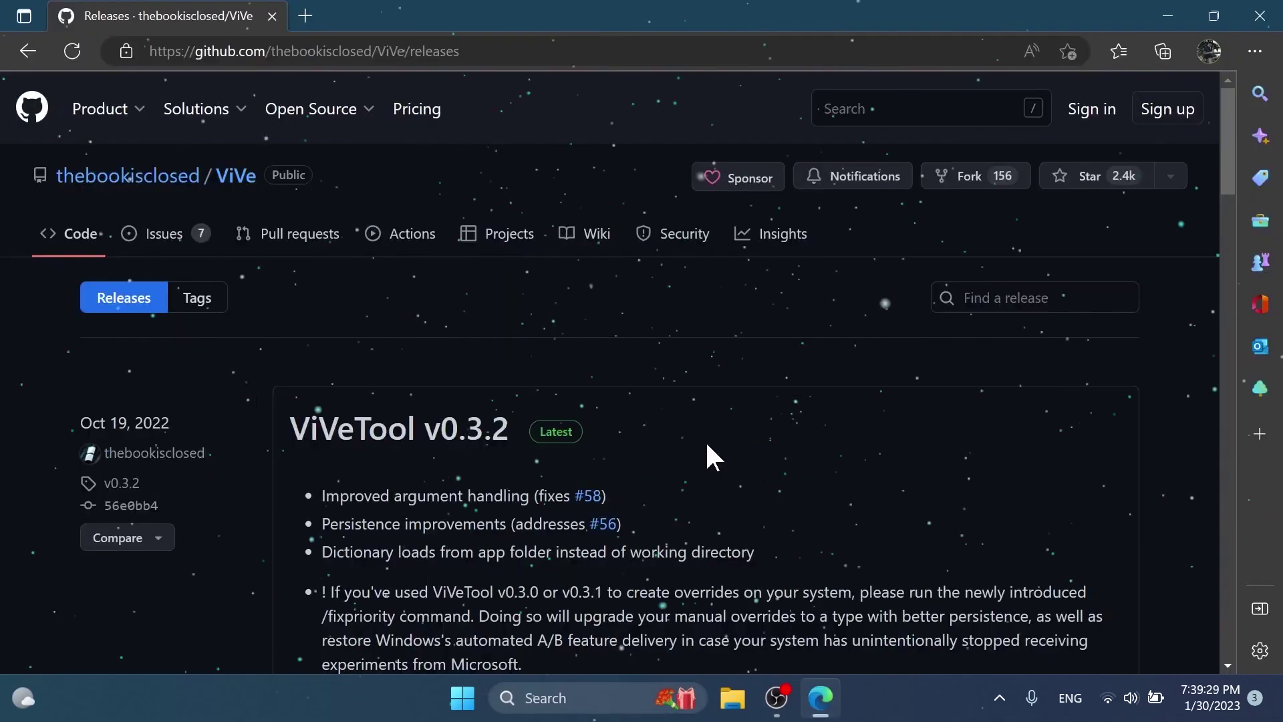
Step: Start extracting the ViVeTool archive and browse the destination picker to Local Disk (C:)
{"action": "scroll", "coordinate": [701, 441], "scroll_direction": "down", "scroll_amount": 3}
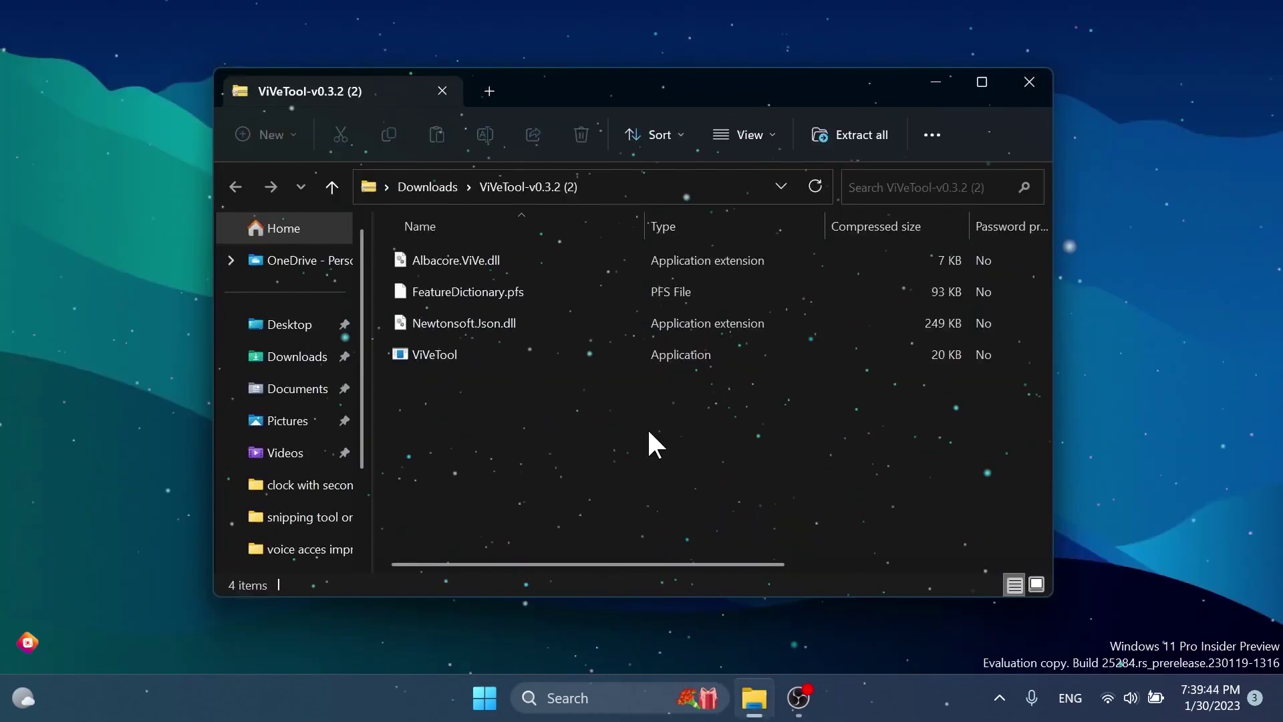
{"action": "left_click", "coordinate": [869, 139]}
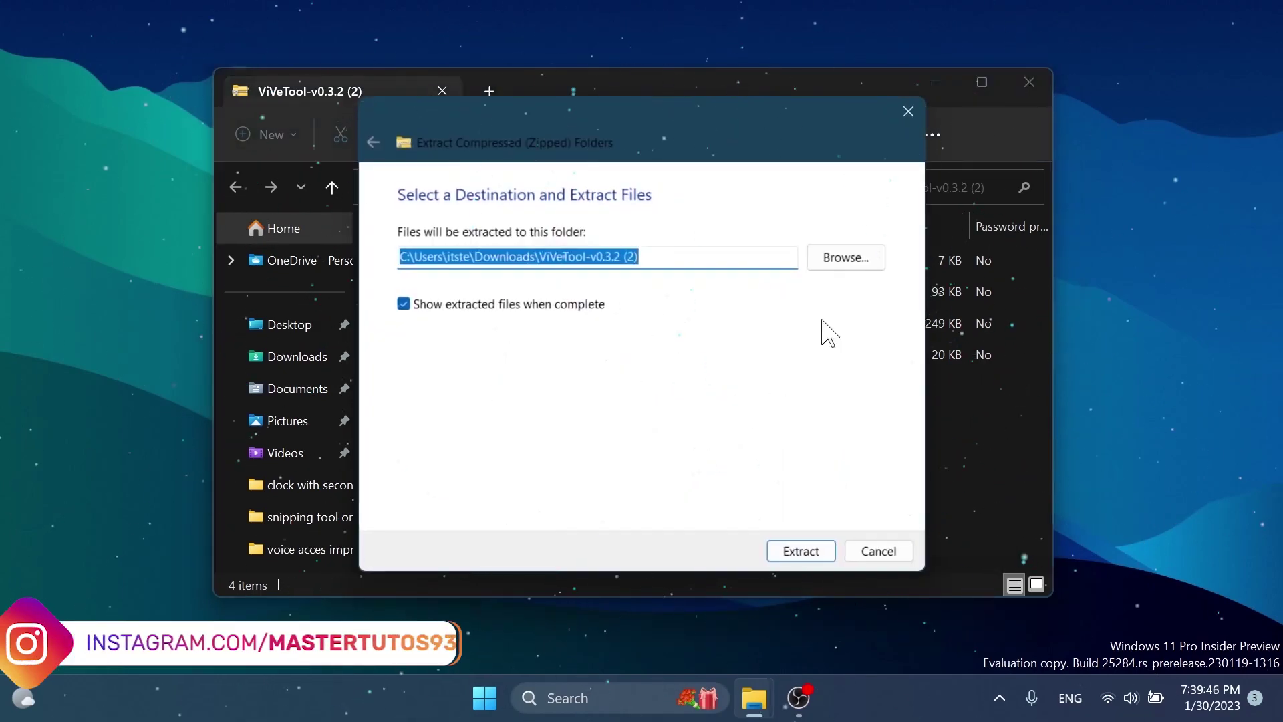
{"action": "key", "text": "alt+r"}
{"action": "scroll", "coordinate": [421, 408], "scroll_direction": "down", "scroll_amount": 5}
{"action": "left_click", "coordinate": [438, 450]}
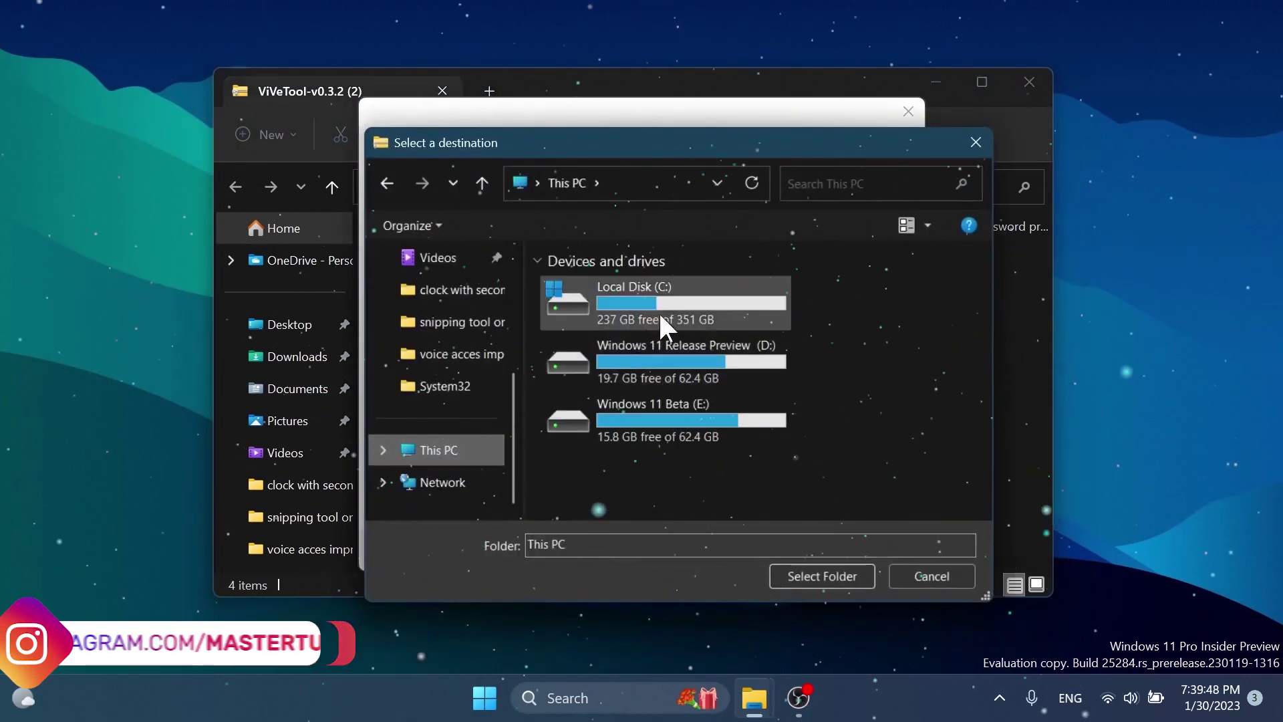
{"action": "double_click", "coordinate": [672, 302]}
Step: Set C:\Windows\System32 as the extraction destination folder
{"action": "scroll", "coordinate": [628, 370], "scroll_direction": "down", "scroll_amount": 2}
{"action": "left_click", "coordinate": [632, 460]}
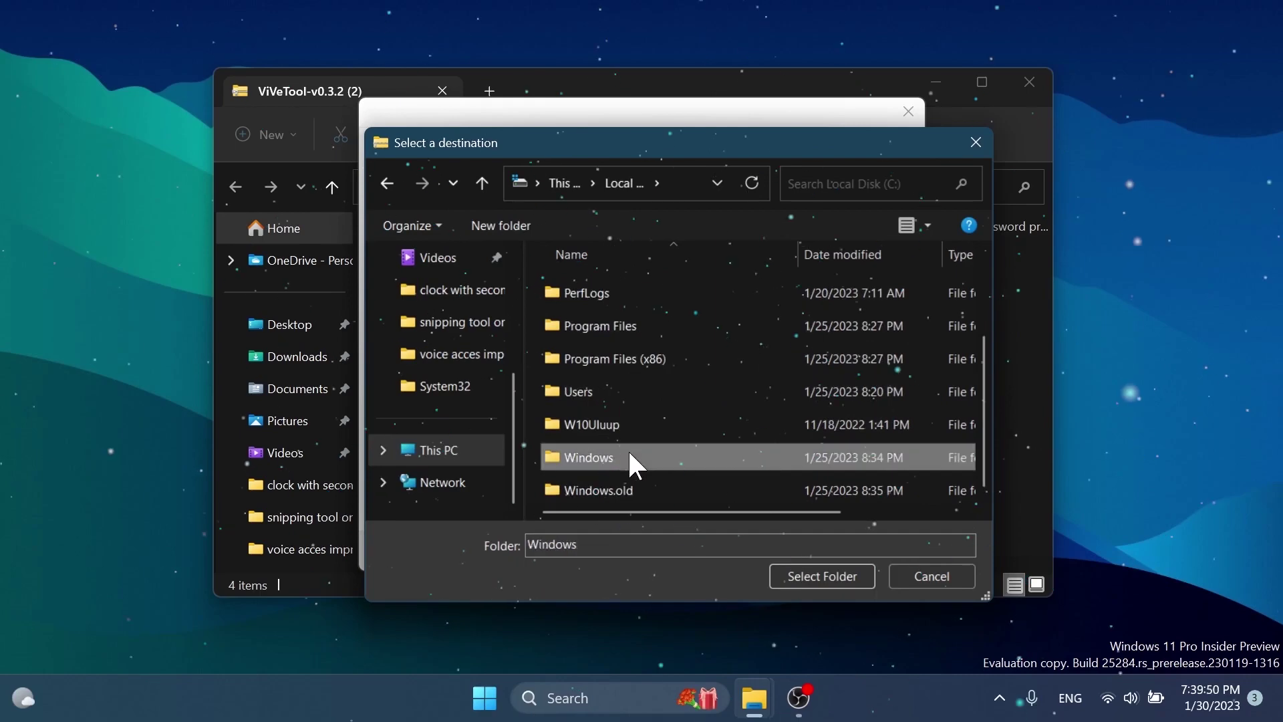
{"action": "double_click", "coordinate": [631, 460]}
{"action": "scroll", "coordinate": [670, 377], "scroll_direction": "down", "scroll_amount": 13}
{"action": "scroll", "coordinate": [669, 359], "scroll_direction": "down", "scroll_amount": 6}
{"action": "left_click", "coordinate": [627, 415]}
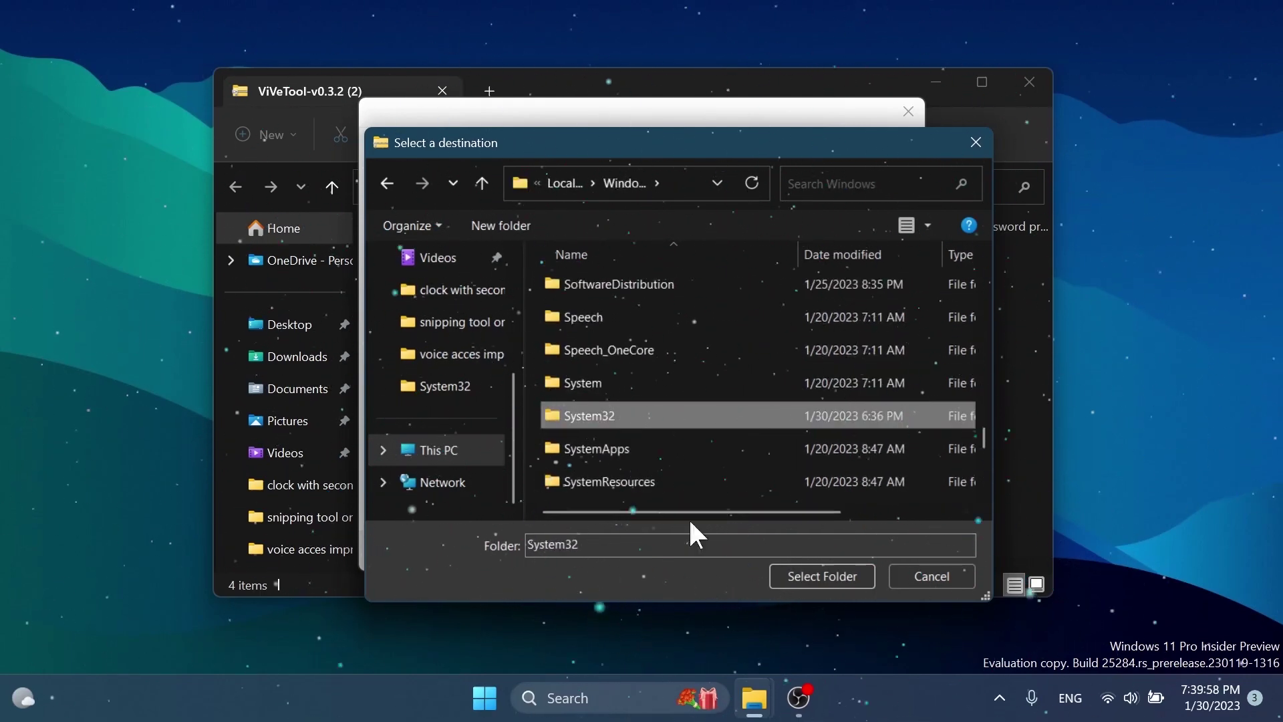
{"action": "left_click", "coordinate": [806, 578]}
Step: Extract the files, replacing existing copies with administrator permission, and close both folder windows
{"action": "left_click", "coordinate": [794, 552]}
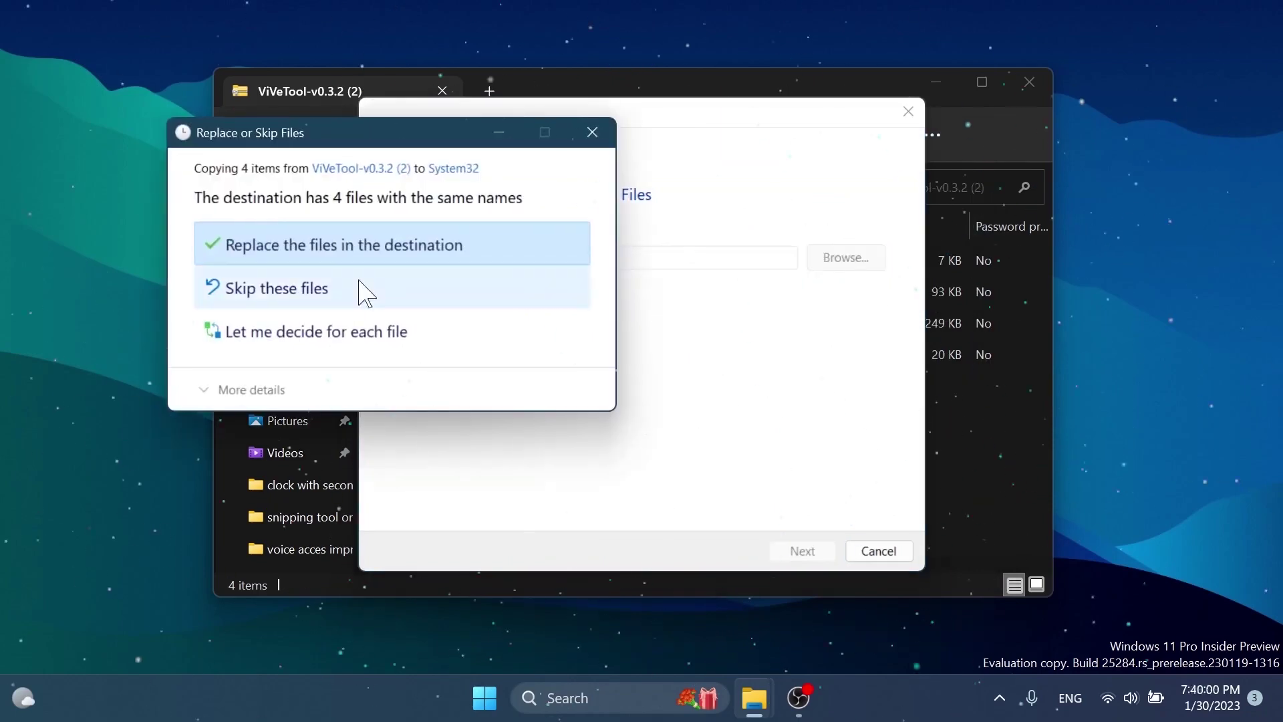
{"action": "left_click", "coordinate": [302, 237]}
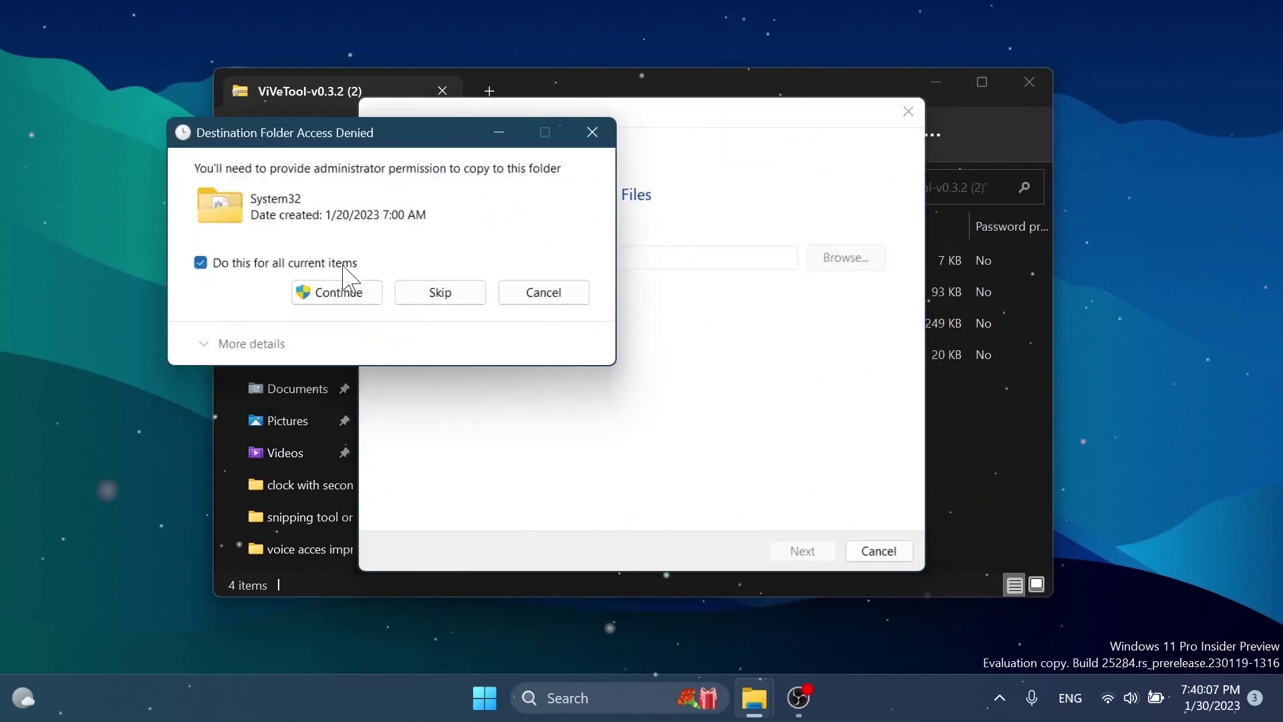
{"action": "left_click", "coordinate": [343, 295]}
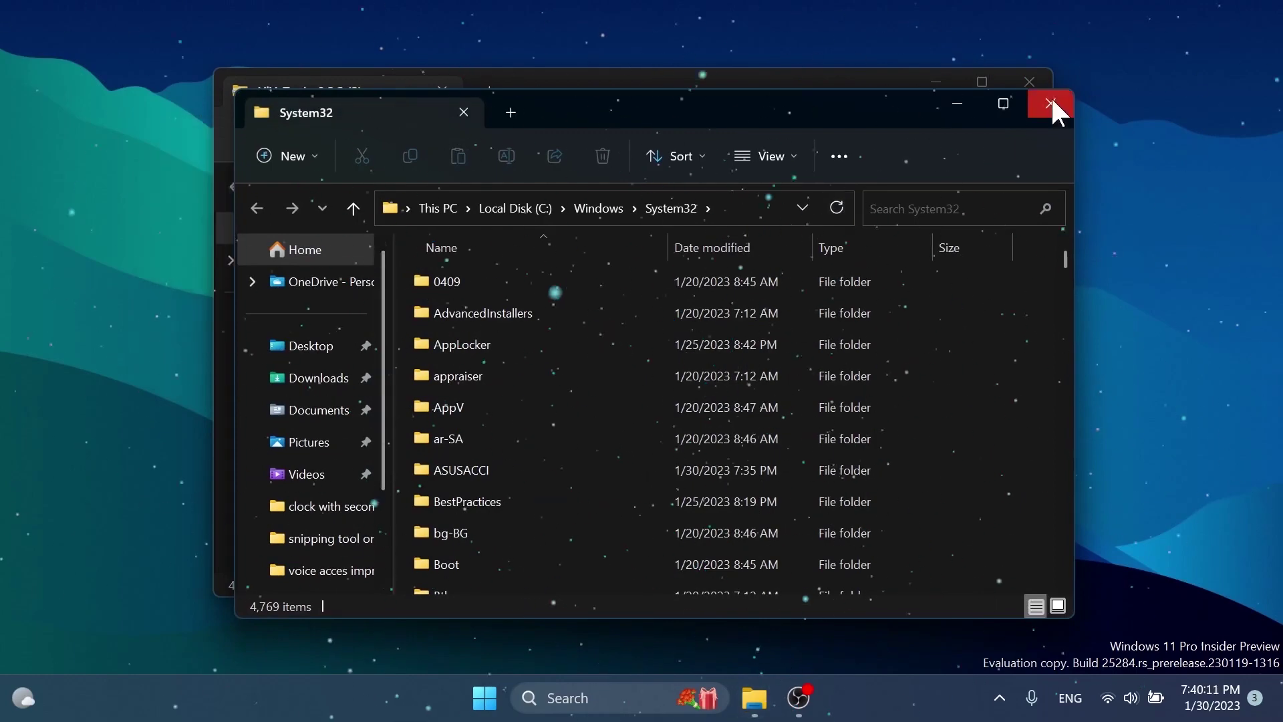
{"action": "left_click", "coordinate": [1051, 102]}
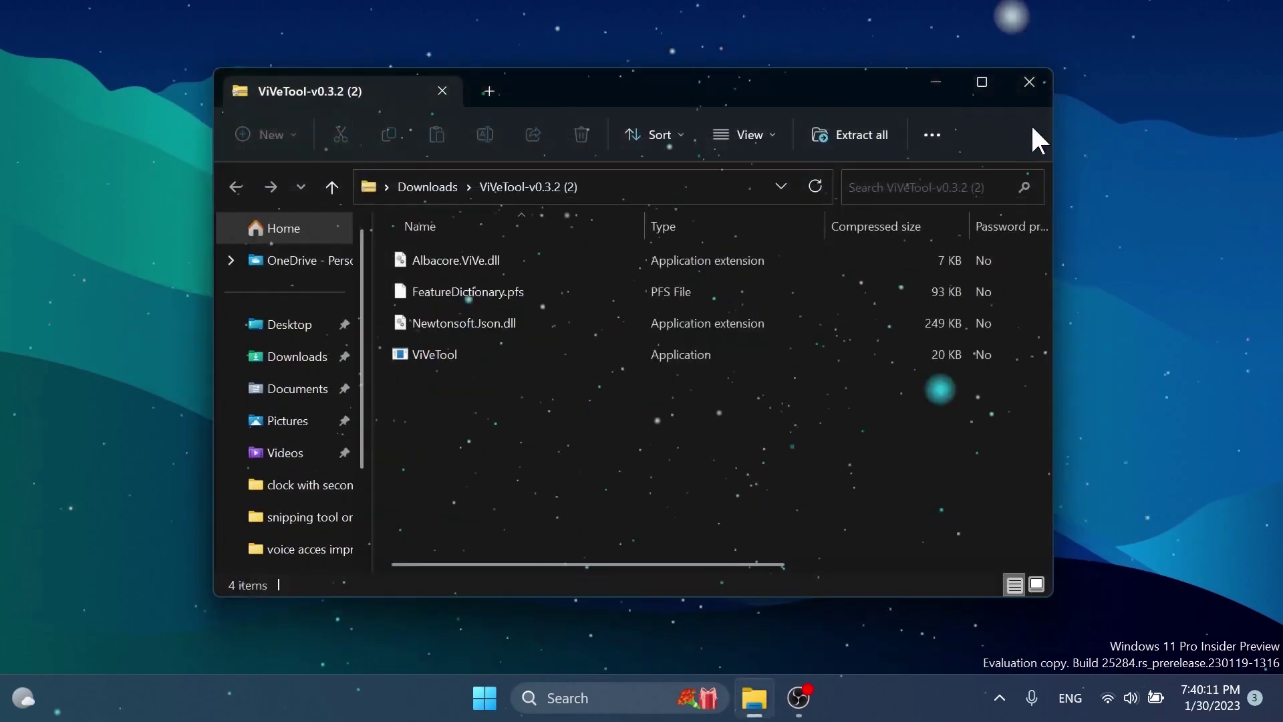
{"action": "key", "text": "alt+F4"}
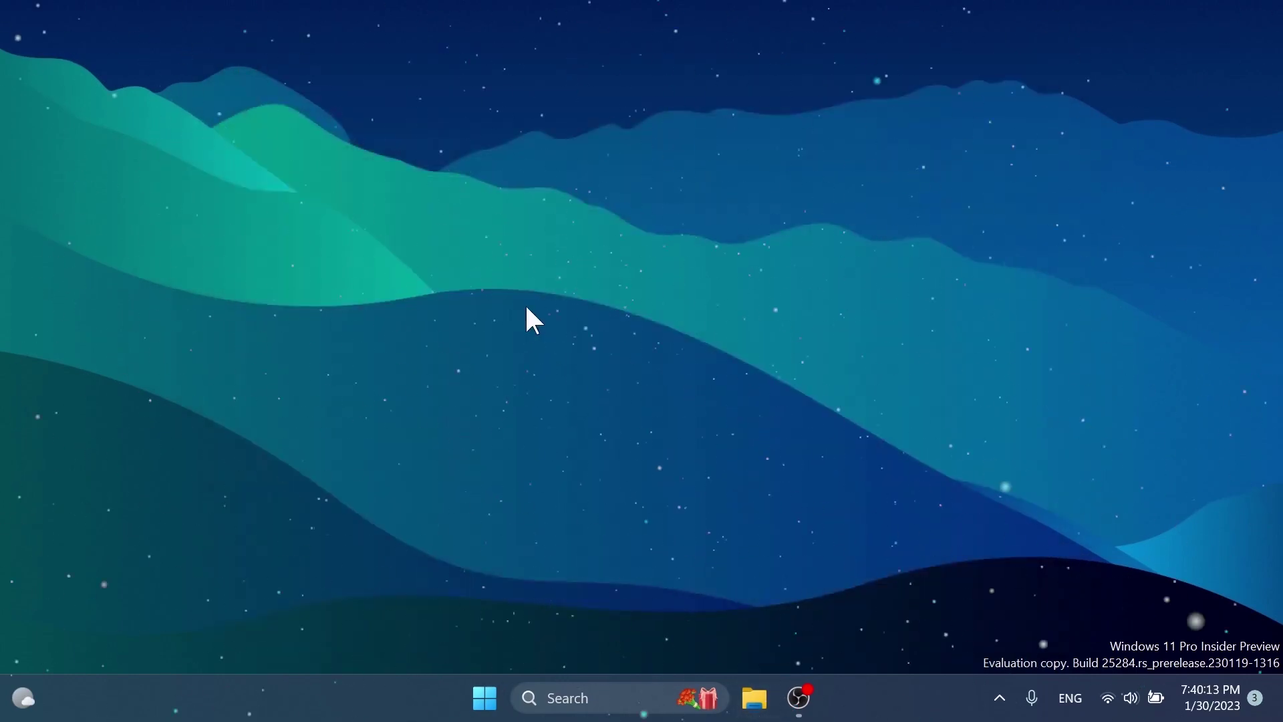
Step: Launch Command Prompt as administrator from the Start search for cmd
{"action": "key", "text": "super"}
{"action": "type", "text": "cmd"}
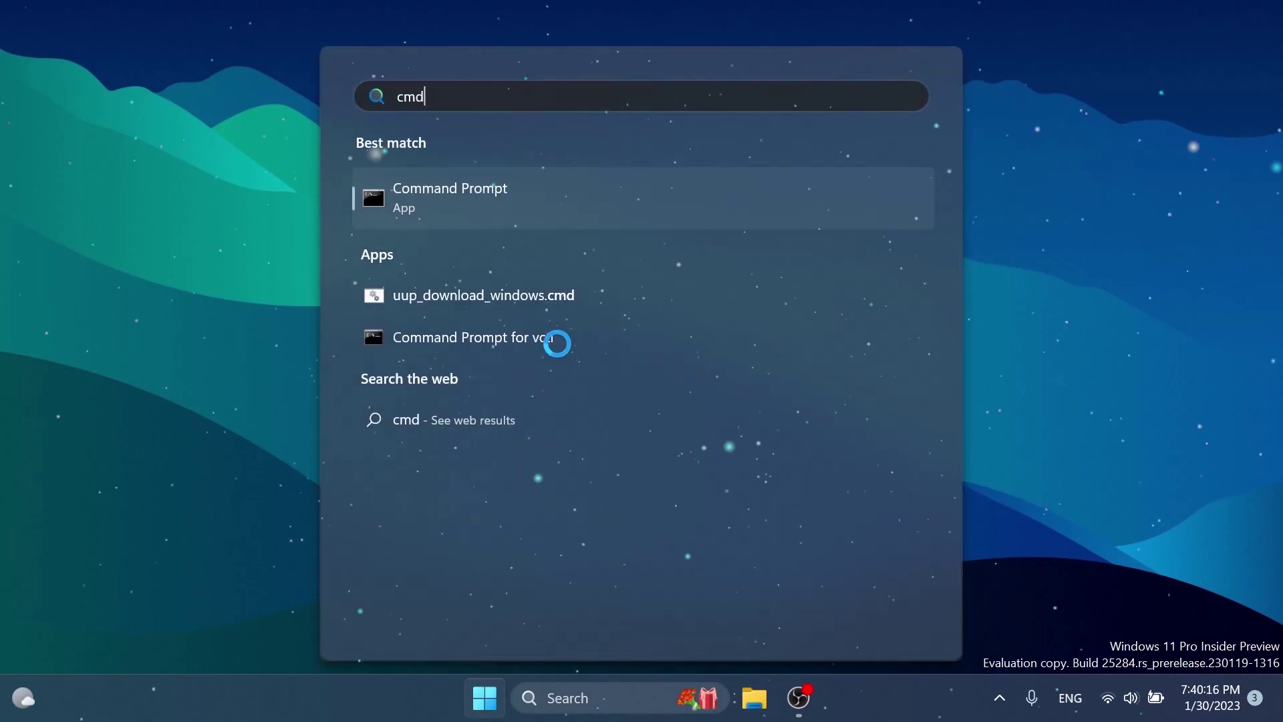
{"action": "right_click", "coordinate": [438, 193]}
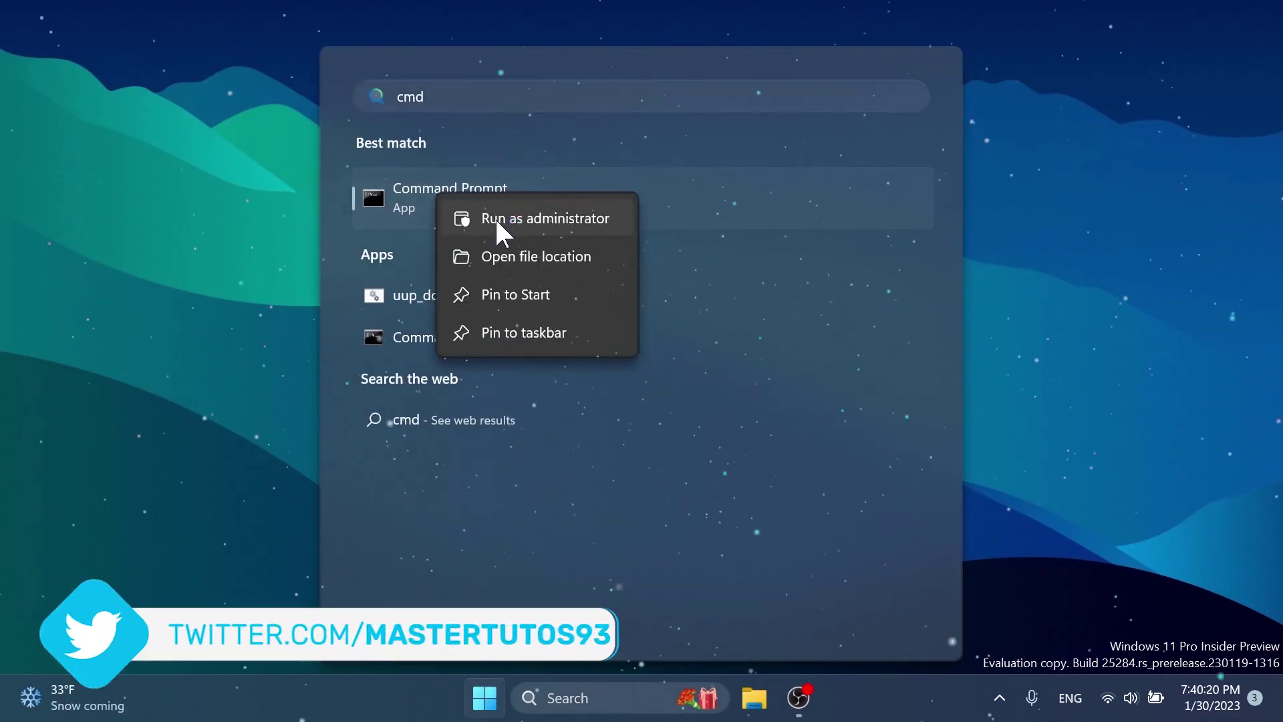
{"action": "left_click", "coordinate": [497, 222]}
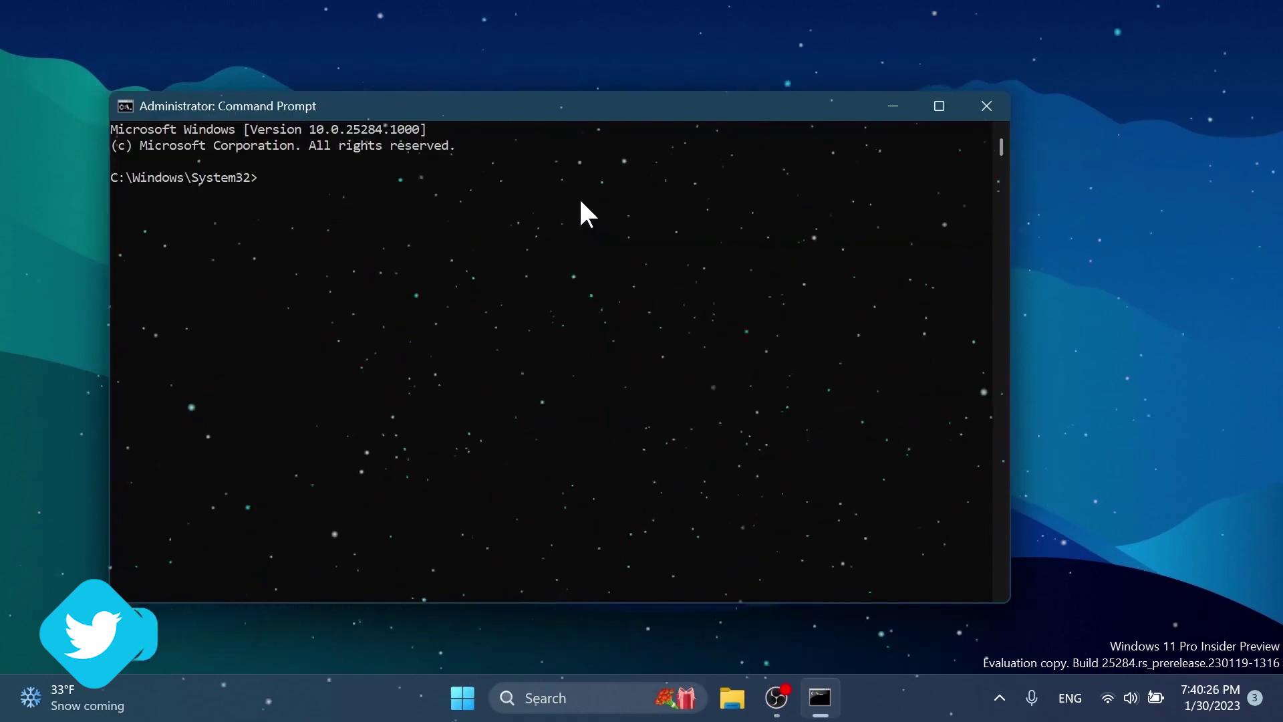
Step: Run 'vivetool /enable /id:42550315' to enable the feature, then close Command Prompt
{"action": "type", "text": "vivetool"}
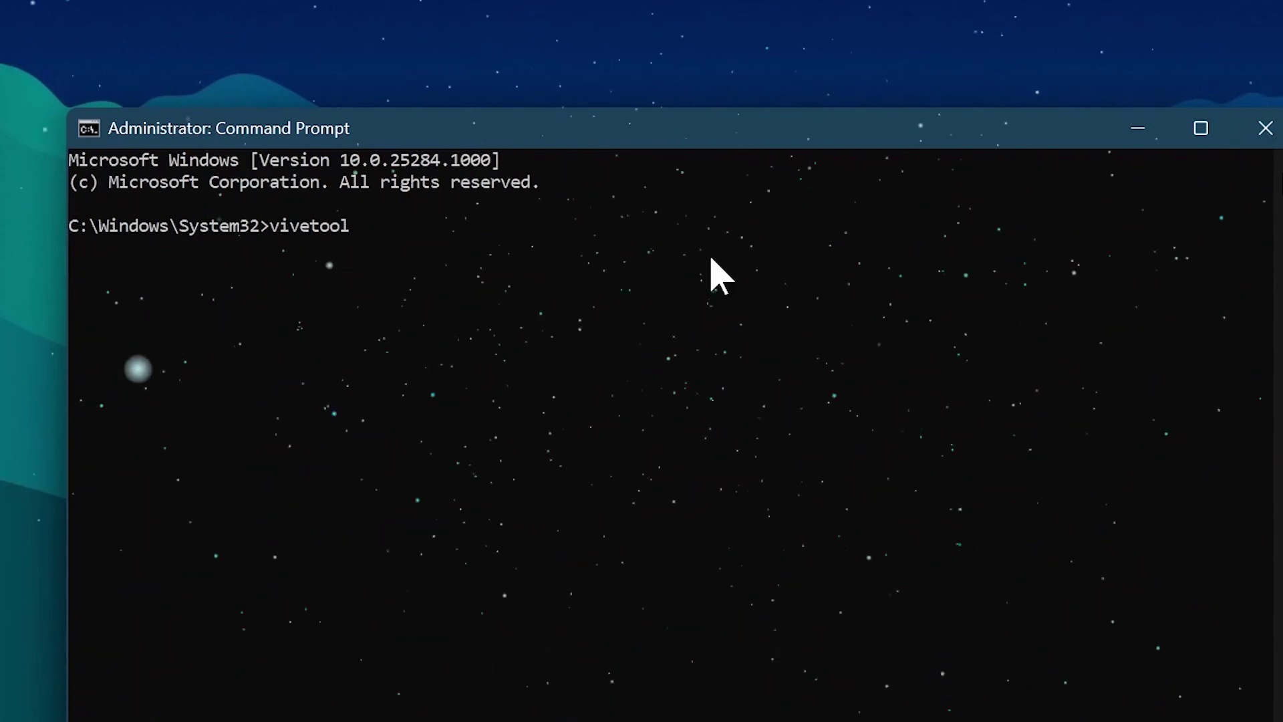
{"action": "type", "text": "/e"}
{"action": "type", "text": "nable /id:"}
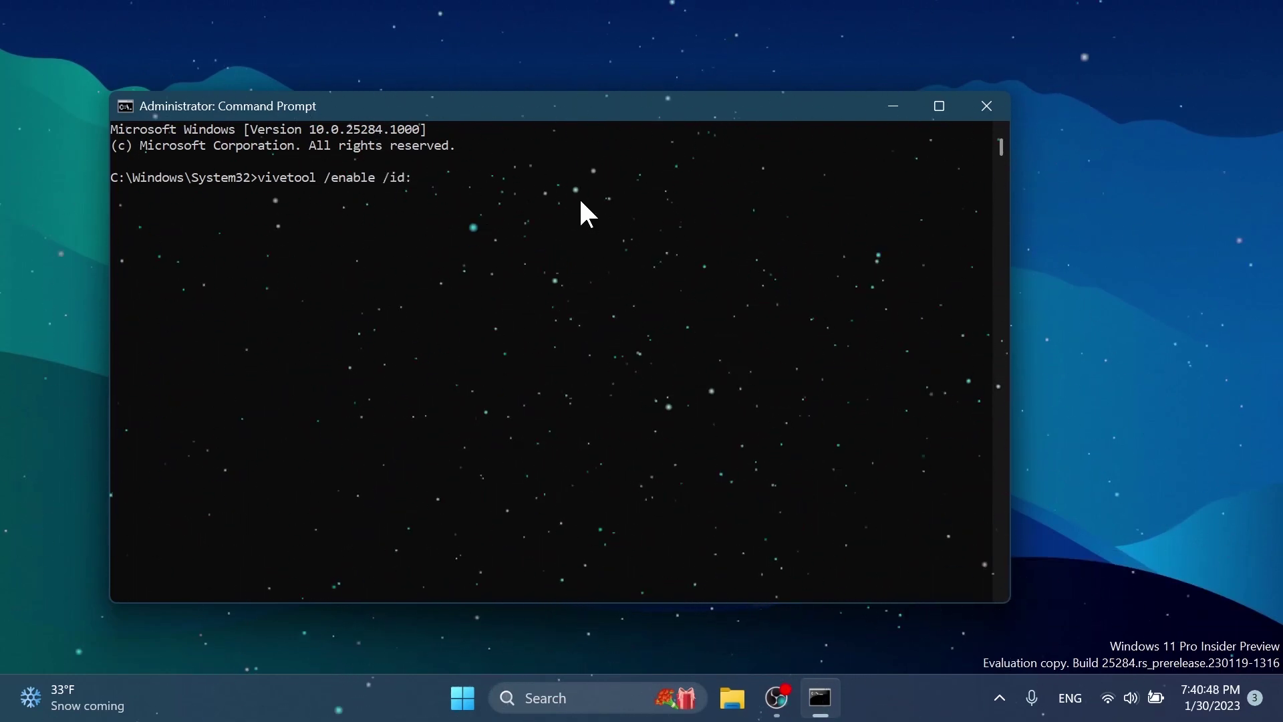
{"action": "type", "text": "42"}
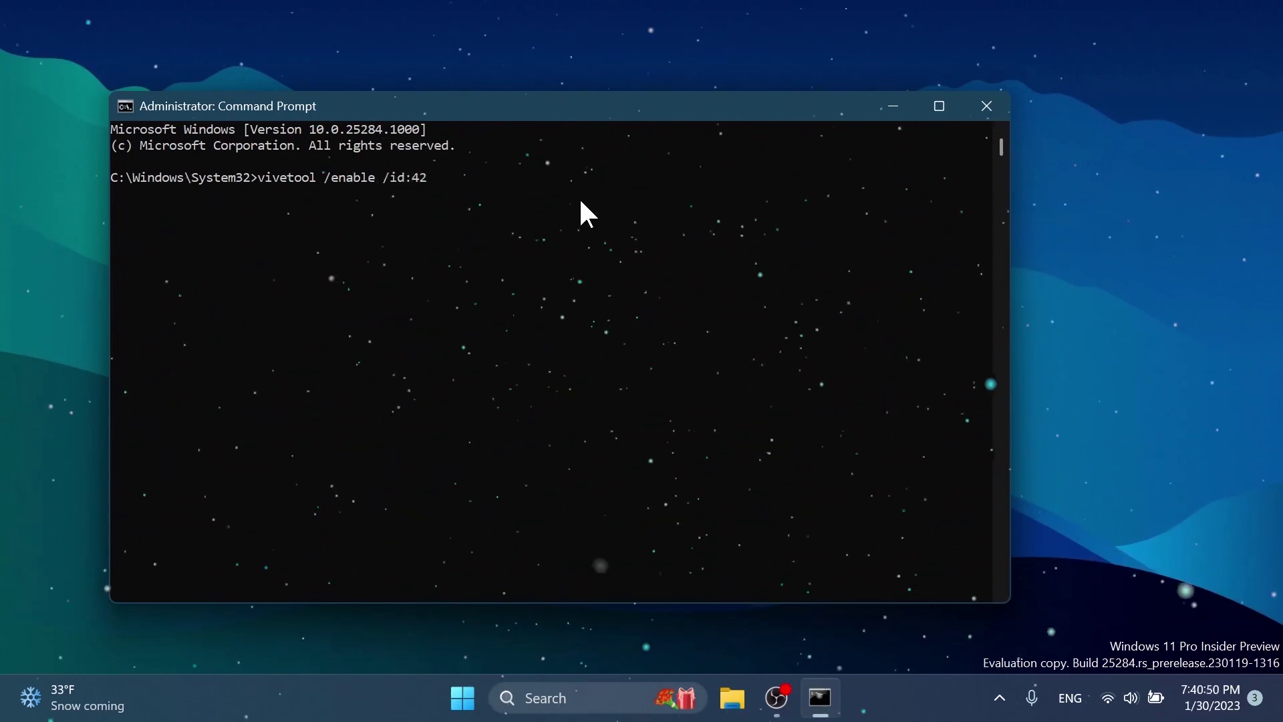
{"action": "type", "text": "550315"}
{"action": "key", "text": "Return"}
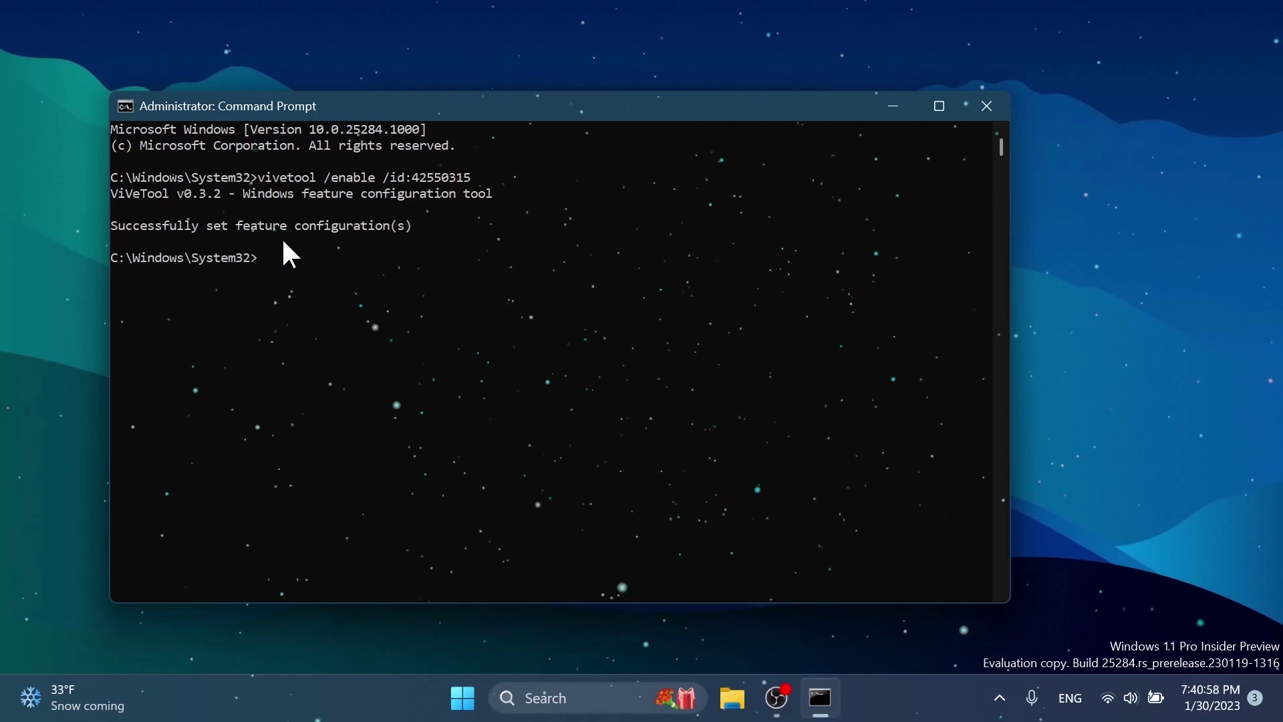
{"action": "left_click", "coordinate": [988, 105]}
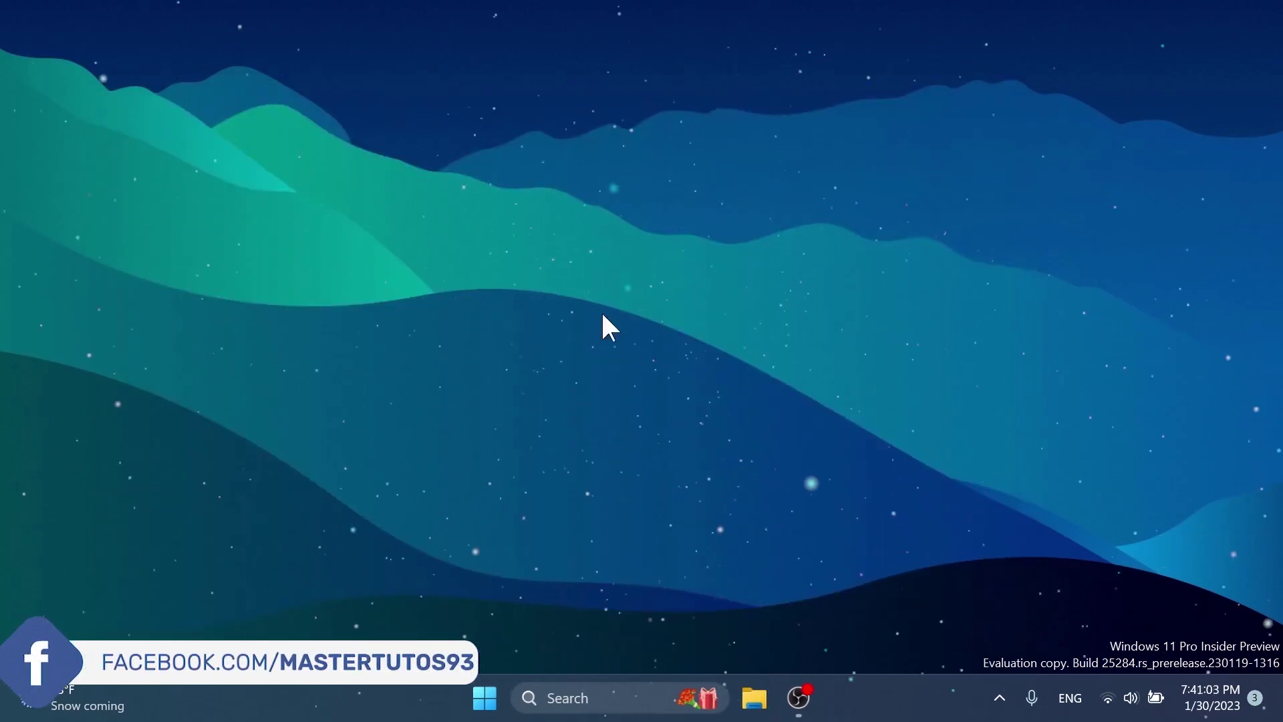
{"action": "left_click", "coordinate": [588, 698]}
{"action": "type", "text": "settings"}
{"action": "key", "text": "Return"}
{"action": "scroll", "coordinate": [565, 327], "scroll_direction": "down", "scroll_amount": 3}
{"action": "scroll", "coordinate": [565, 327], "scroll_direction": "down", "scroll_amount": 5}
{"action": "left_click", "coordinate": [492, 401]}
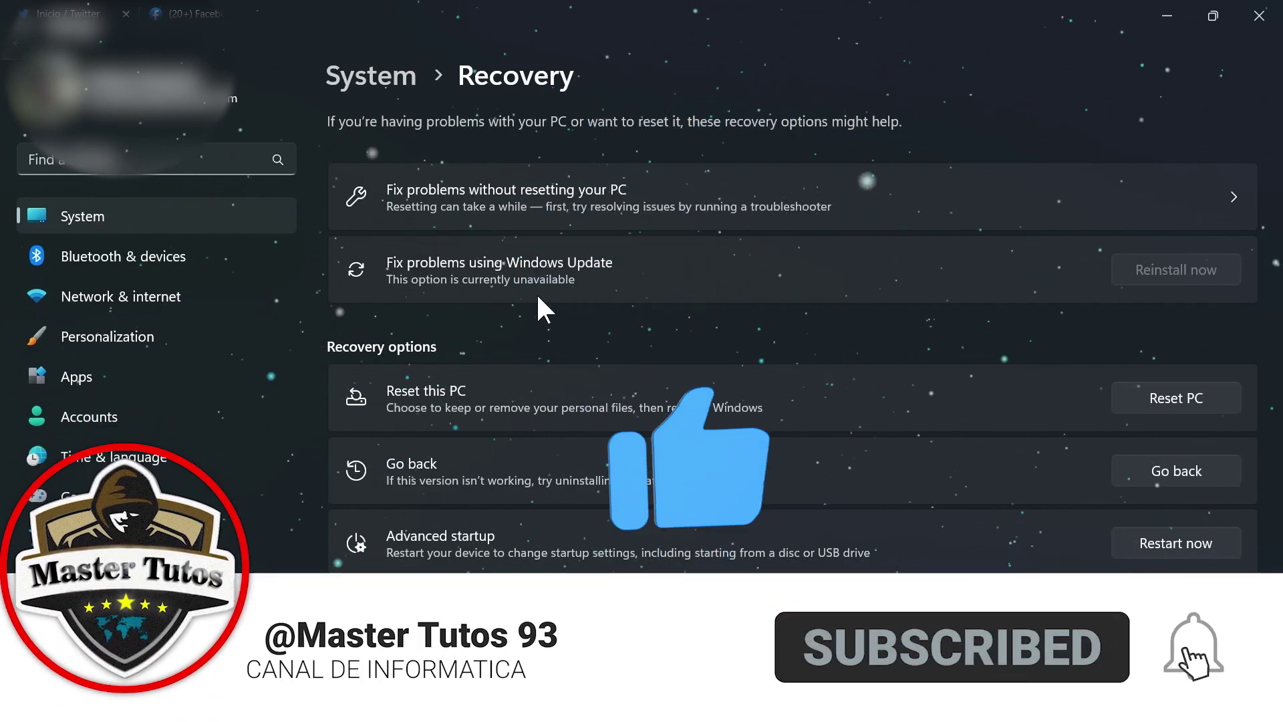
{"action": "key", "text": "super+d"}
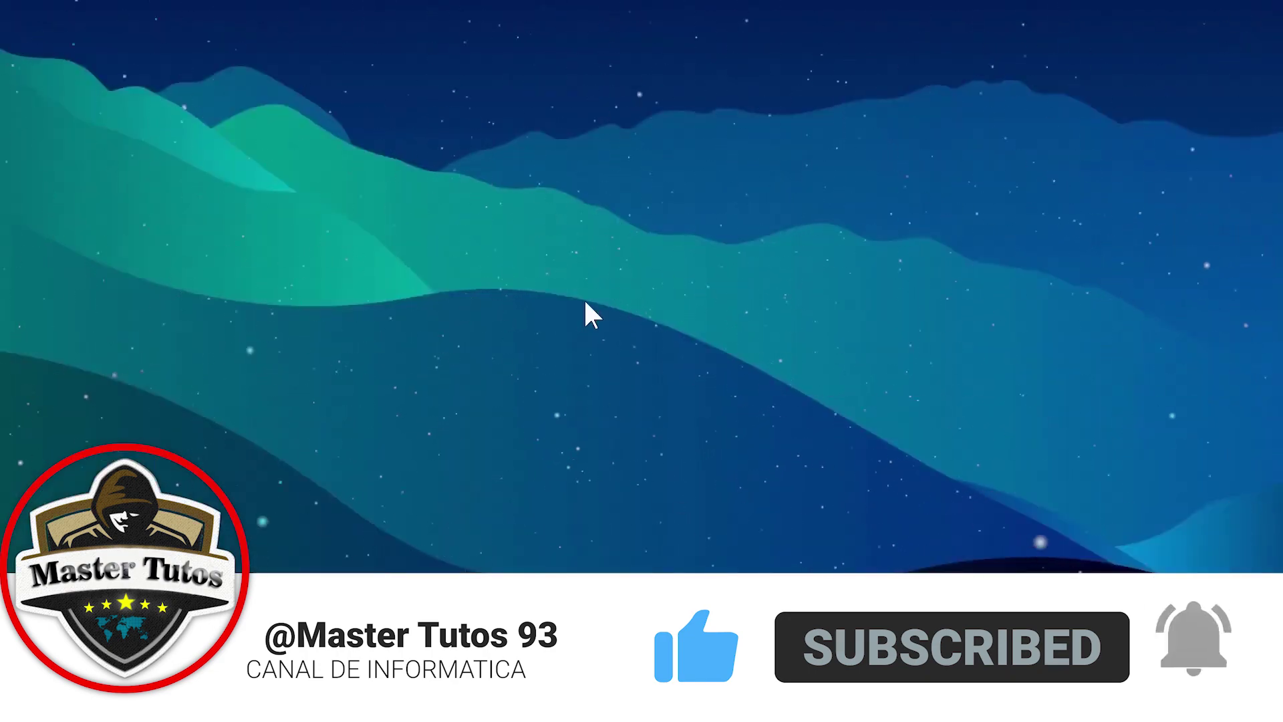